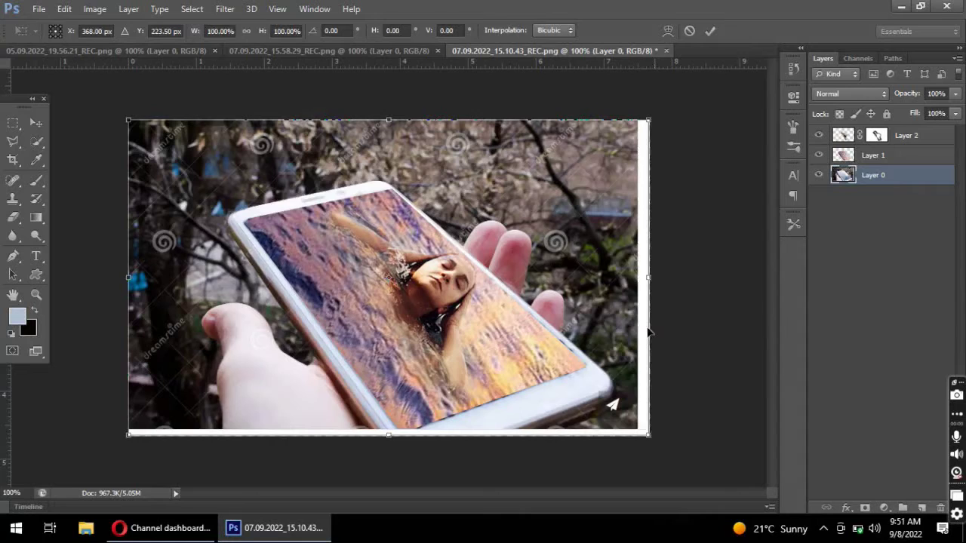
Commit the pending Free Transform on the phone composite.
key(Return)
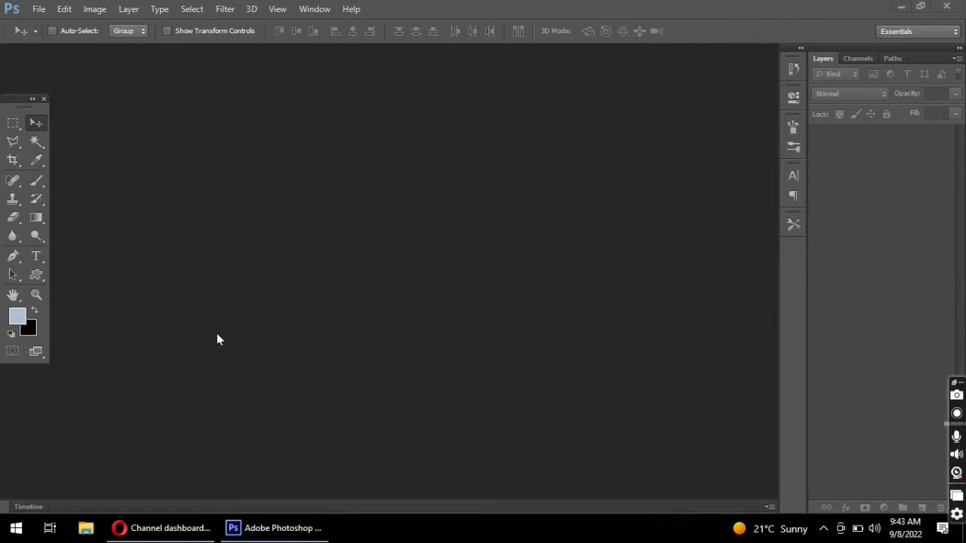
Open the swimming-woman photo 05.09.2022_19.56.21_REC from the Desktop.
click(38, 9)
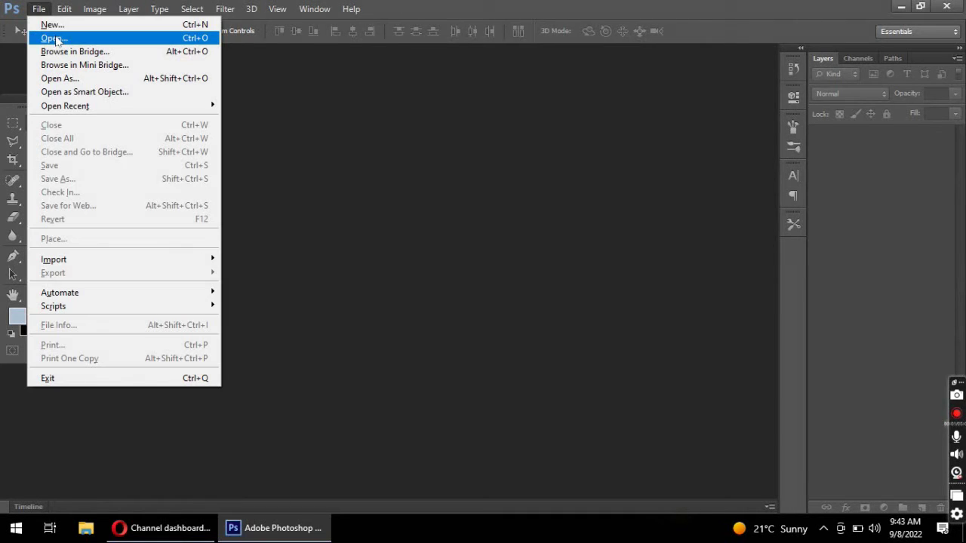
click(56, 40)
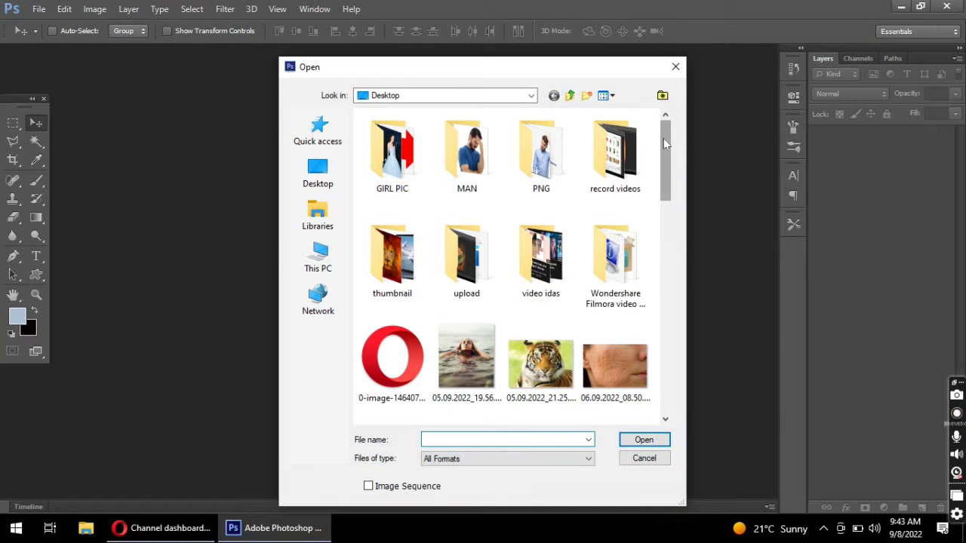
drag(664, 138, 665, 172)
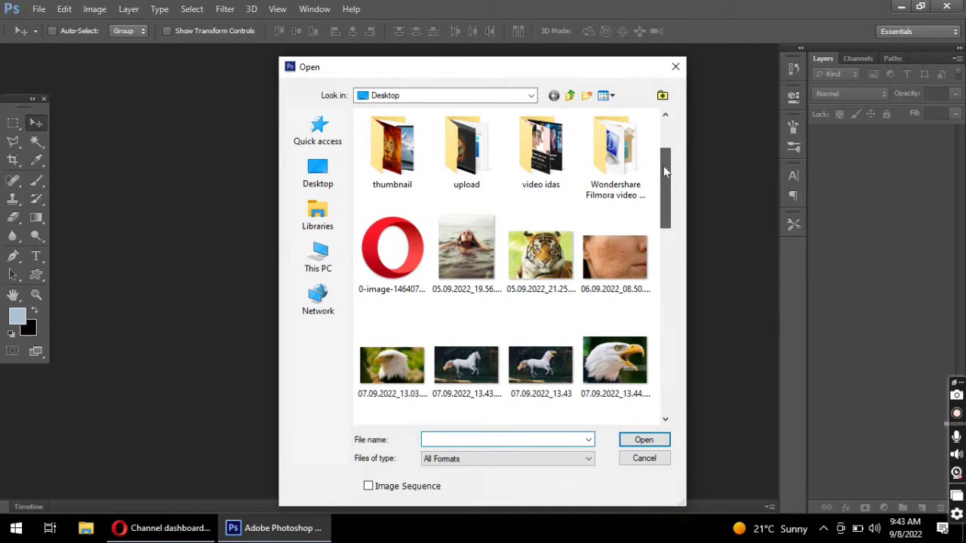
click(463, 226)
click(622, 445)
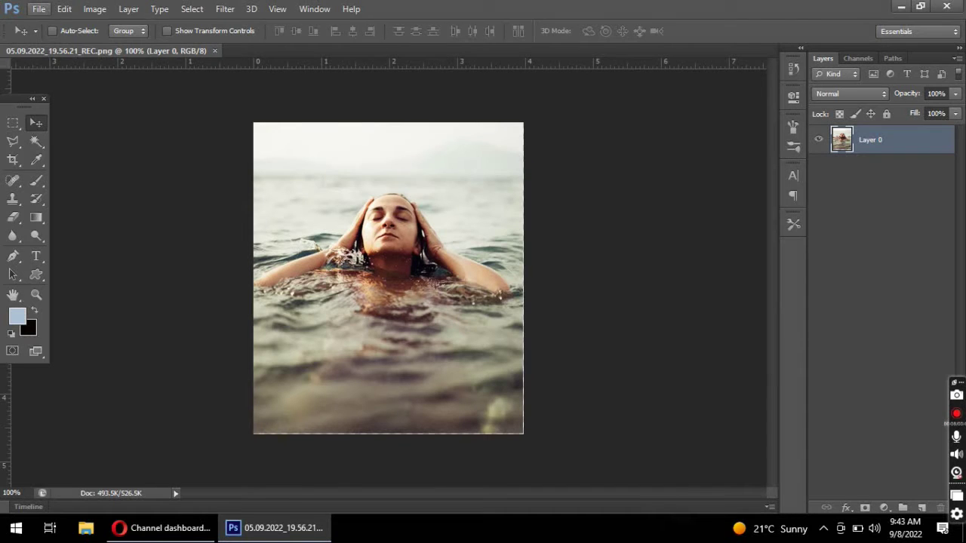
Open the sunset sea image 07.09.2022_15.58.29_REC.
click(46, 10)
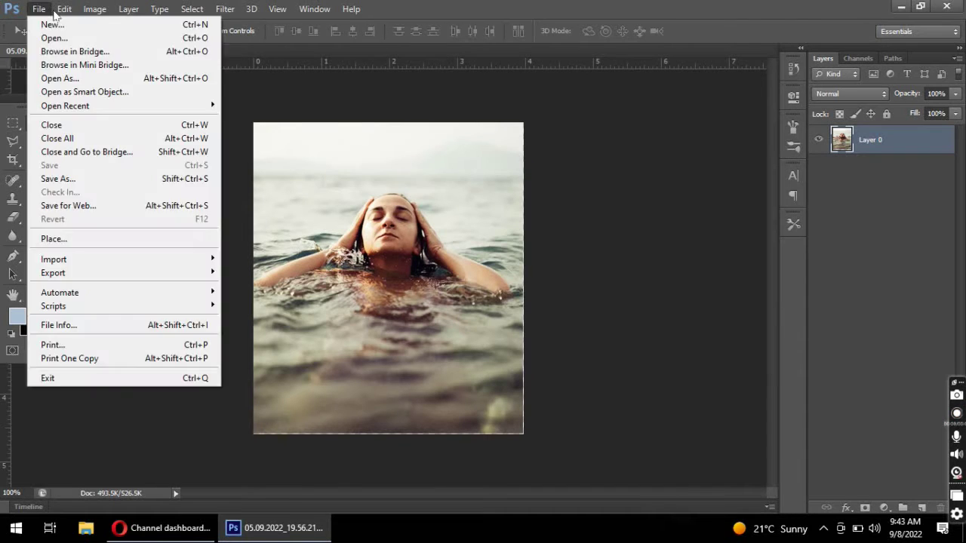
click(39, 9)
click(68, 38)
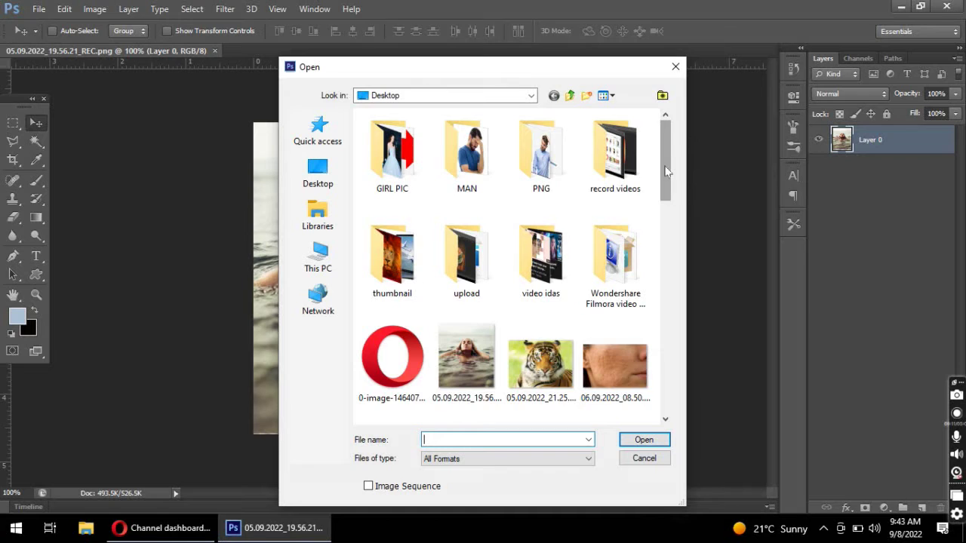
drag(667, 180, 674, 262)
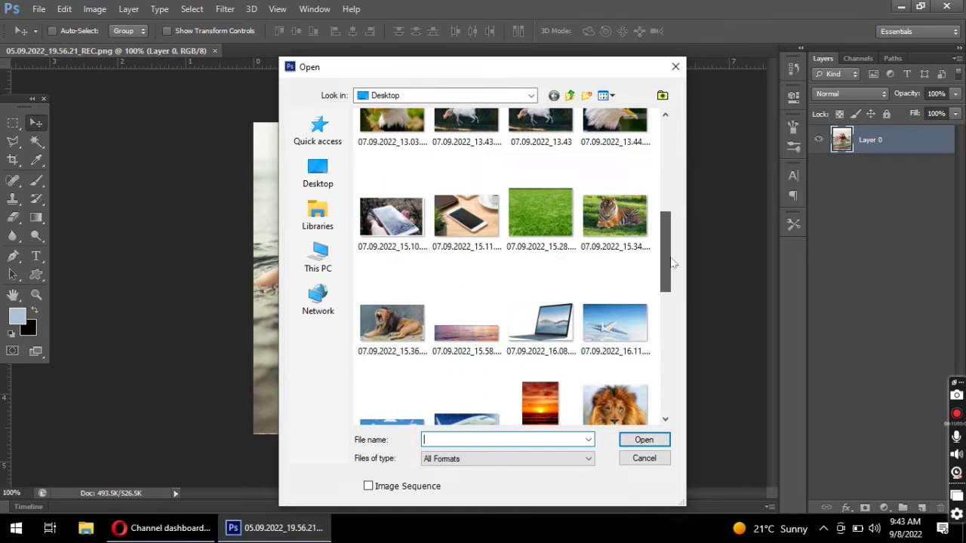
click(467, 324)
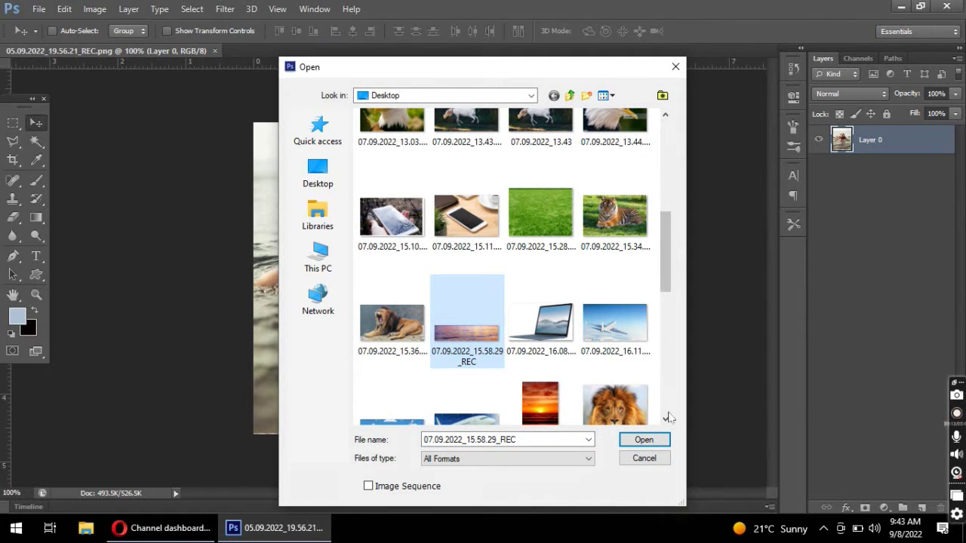
click(644, 439)
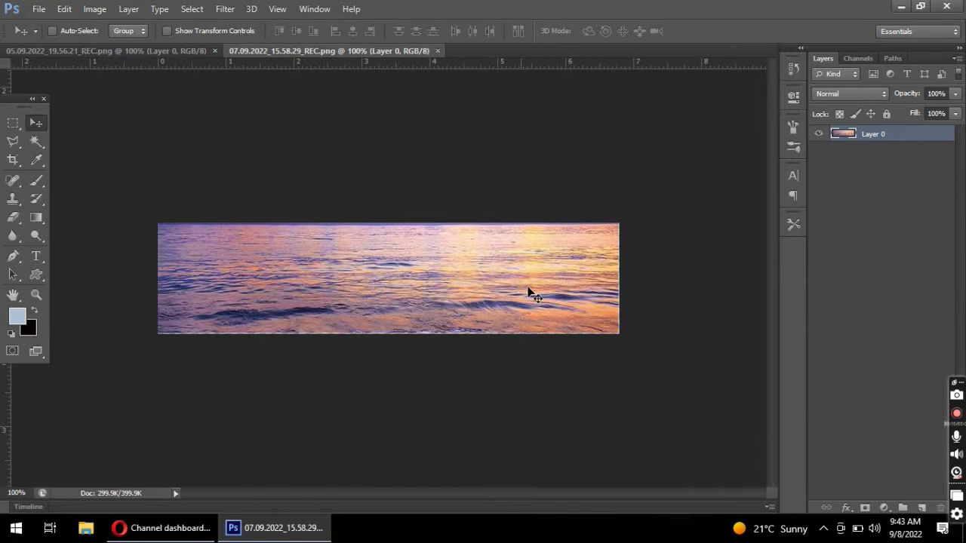
Open the phone-in-hand photo 07.09.2022_15.10.43_REC.
click(38, 9)
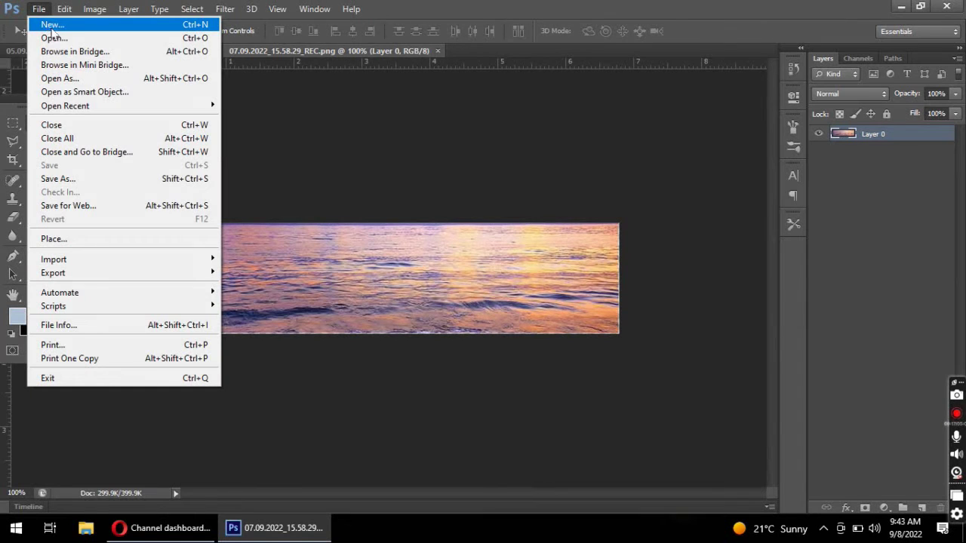
click(53, 38)
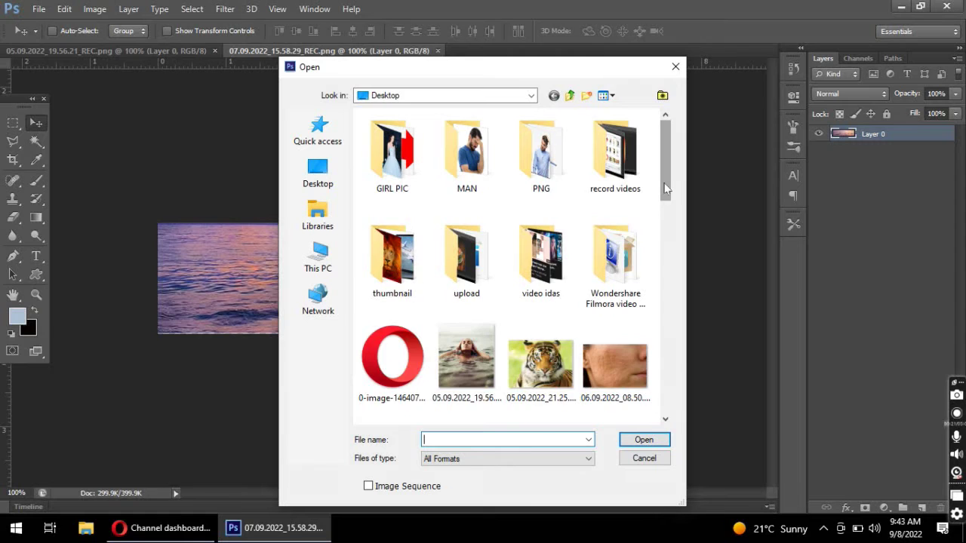
drag(666, 188, 666, 272)
click(392, 249)
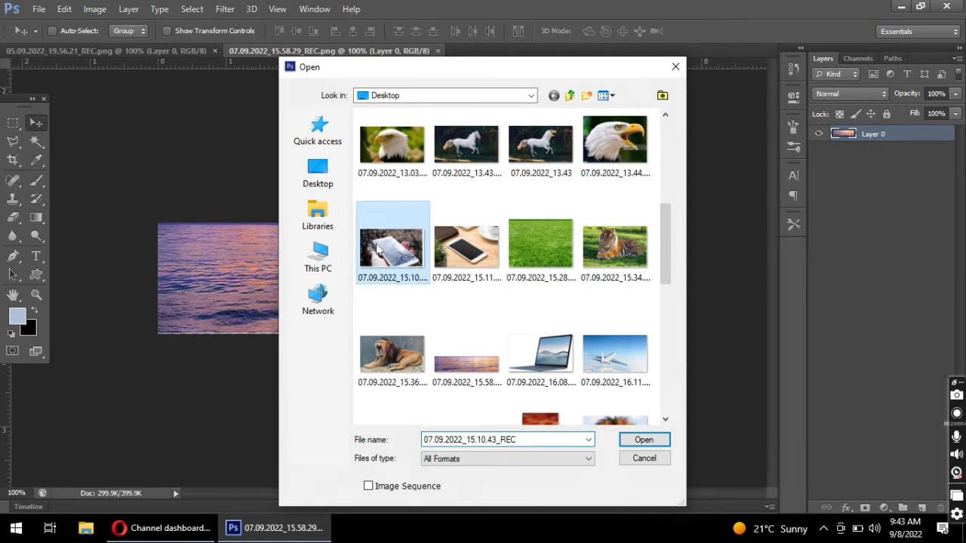
click(635, 440)
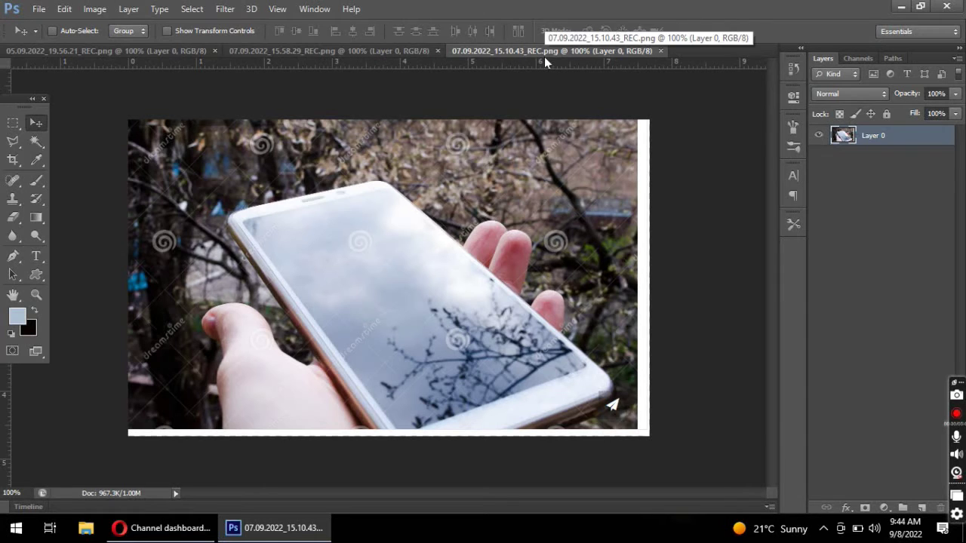
Drag the sunset sea image onto the phone photo as Layer 1 and start transforming it.
click(383, 50)
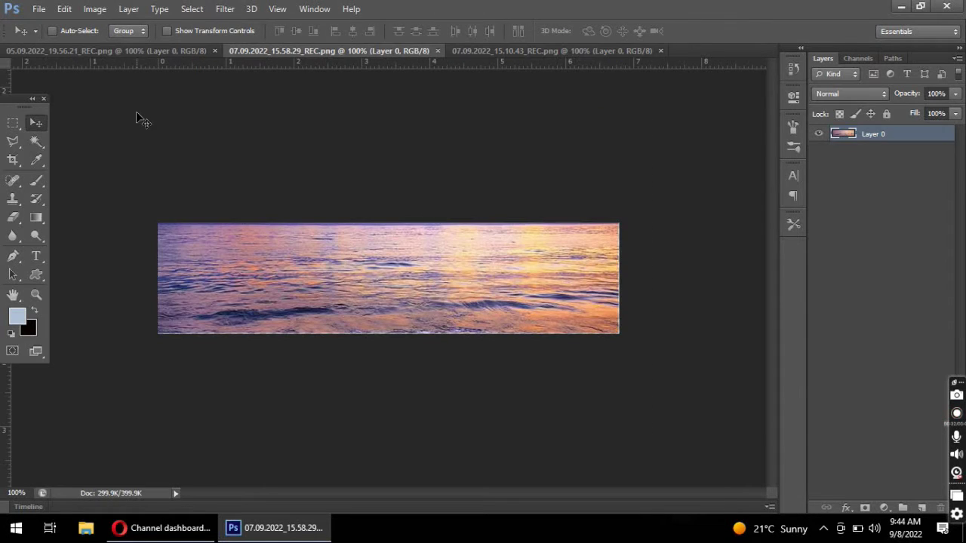
click(143, 48)
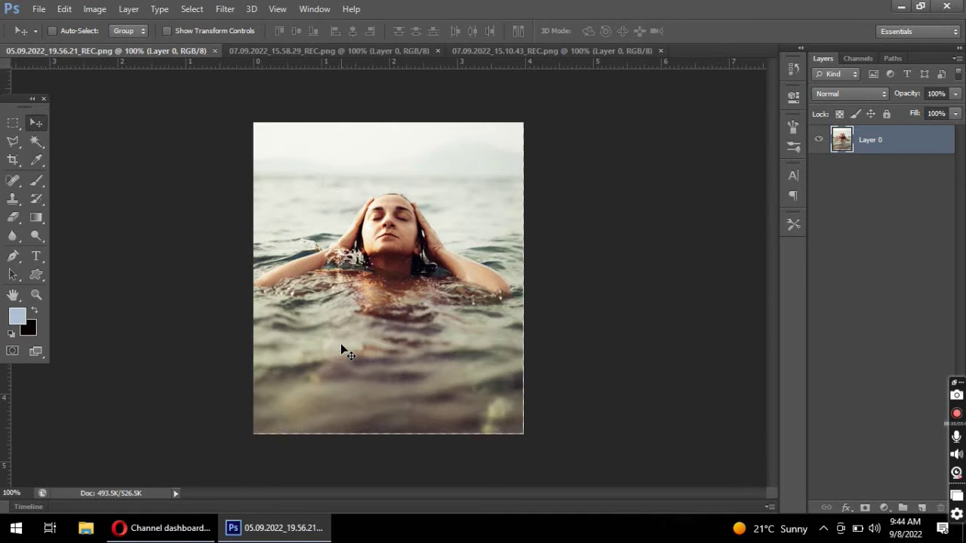
click(243, 51)
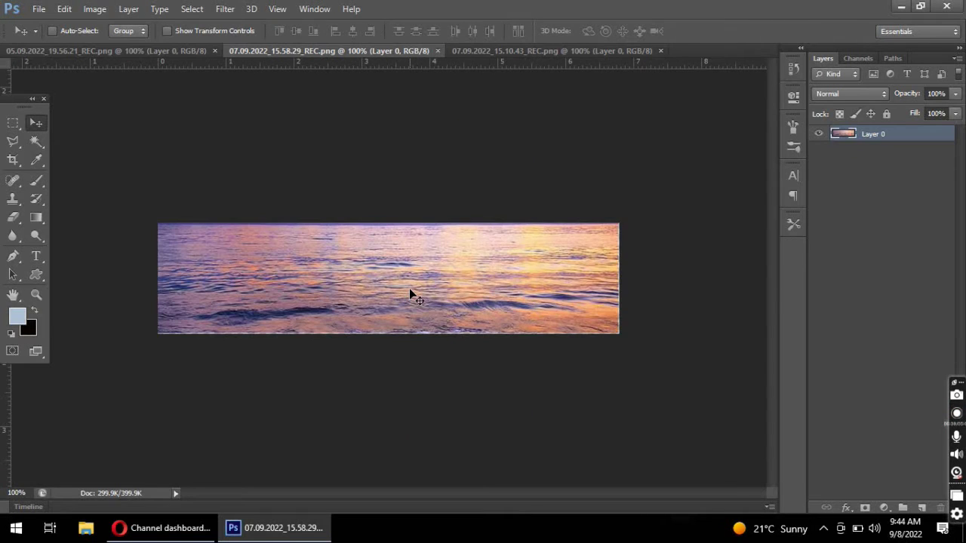
mouse_move(347, 299)
mouse_down()
mouse_move(532, 51)
mouse_move(530, 98)
mouse_up()
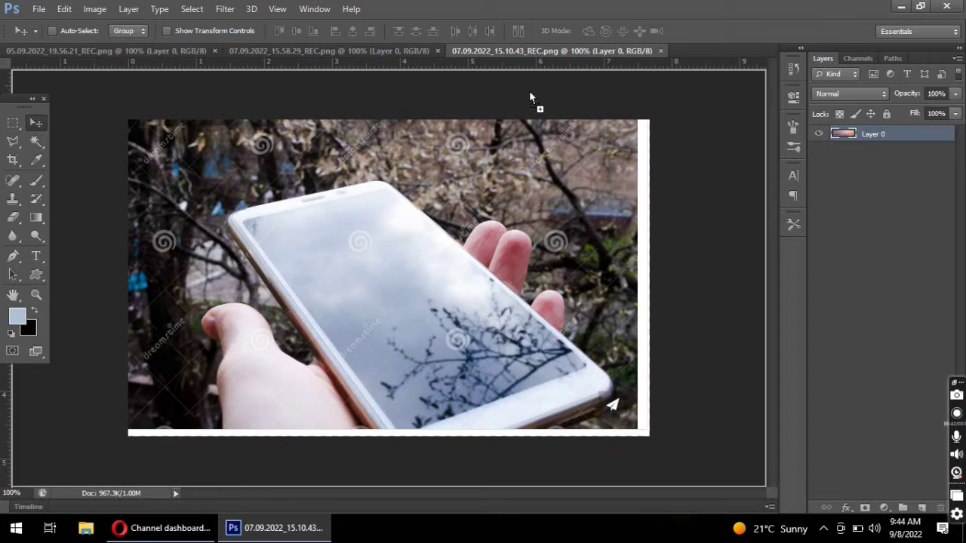
mouse_move(393, 311)
mouse_down()
mouse_move(495, 308)
mouse_move(411, 282)
mouse_up()
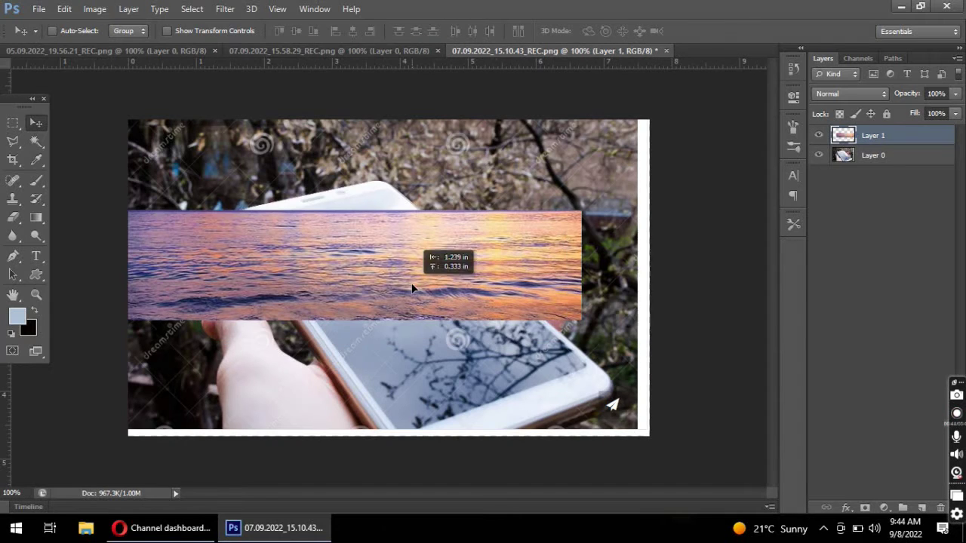
key(ctrl+t)
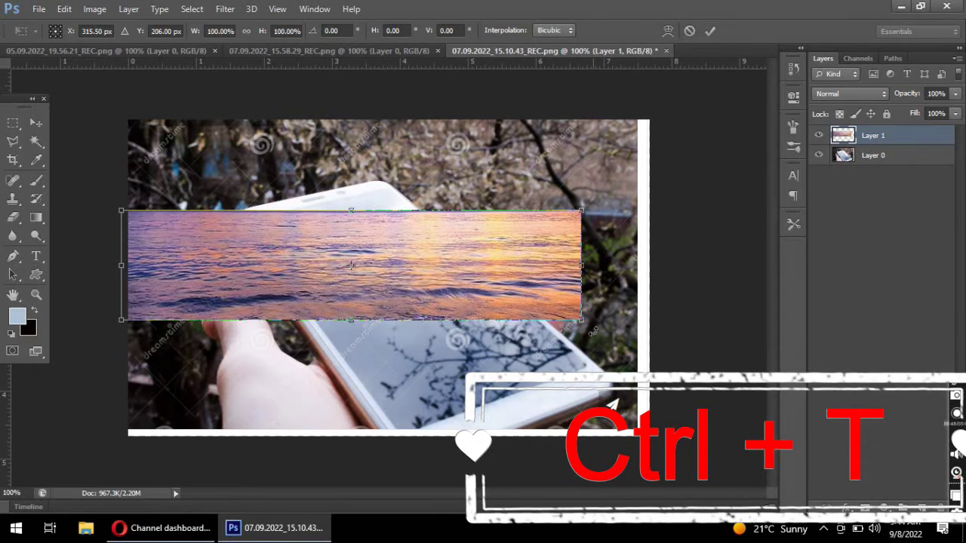
Rotate Layer 1 to 52.56° and stretch it to about 83.78% by 241.86% over the phone.
drag(594, 330, 446, 496)
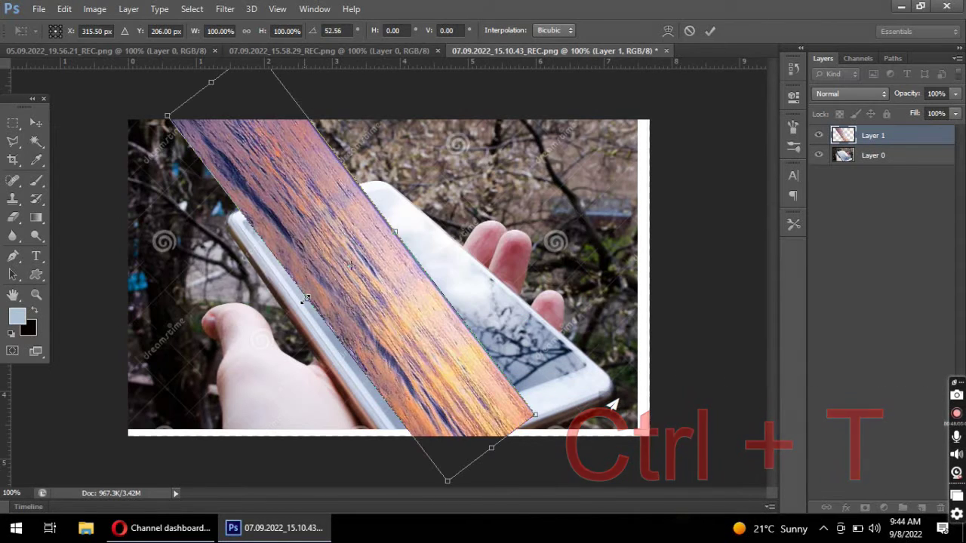
drag(308, 298, 270, 326)
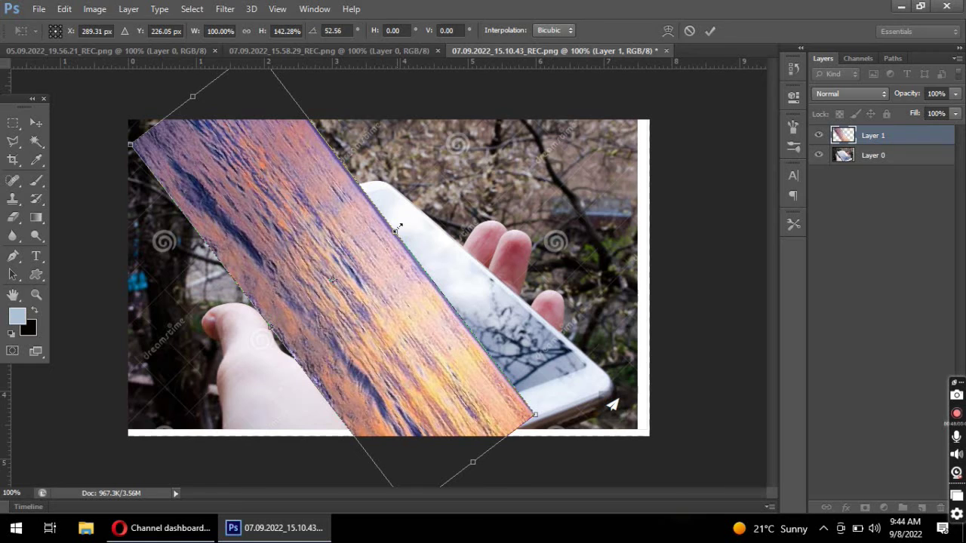
drag(398, 230, 477, 168)
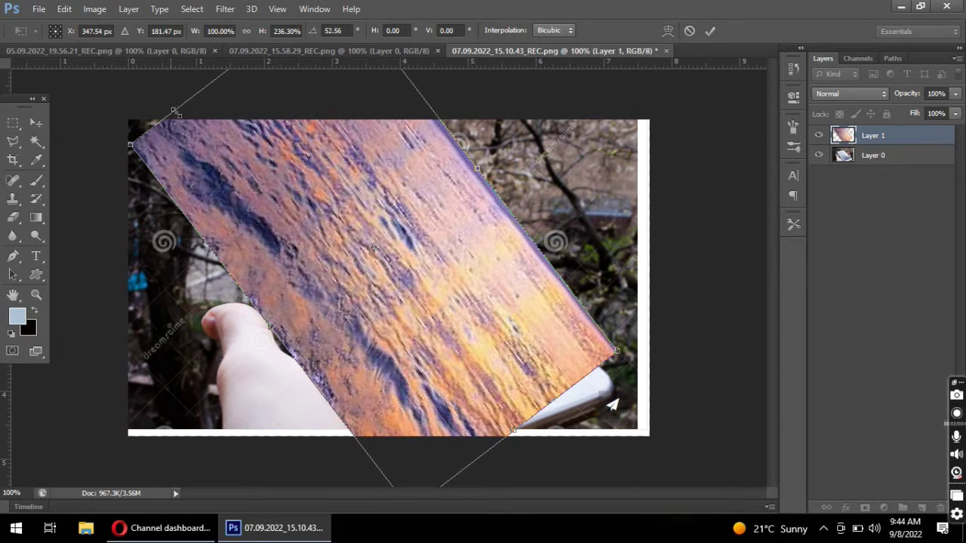
drag(174, 111, 233, 190)
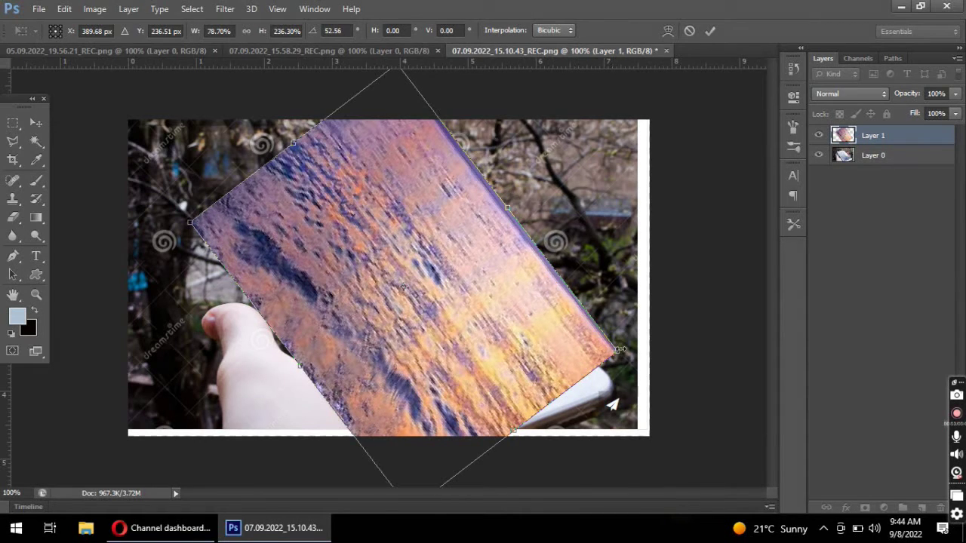
drag(618, 350, 637, 366)
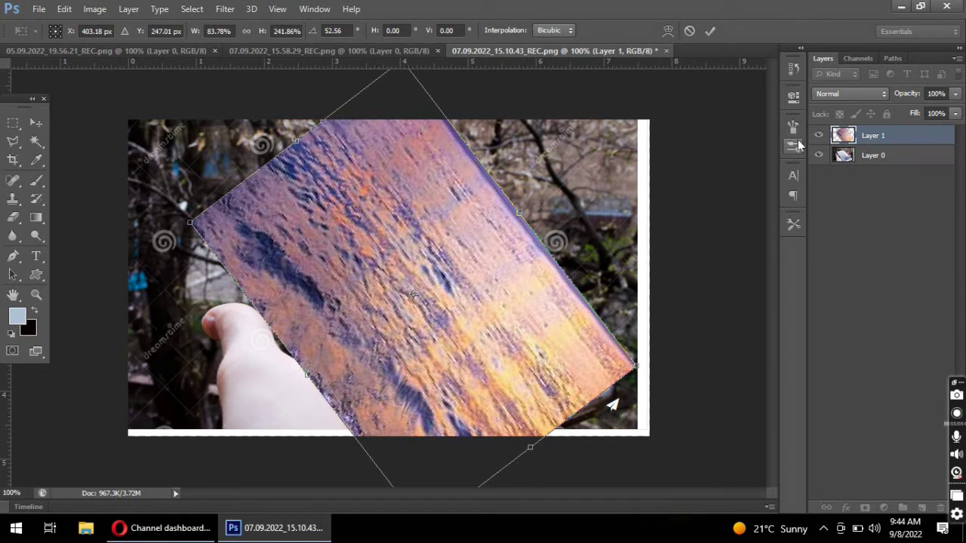
key(Return)
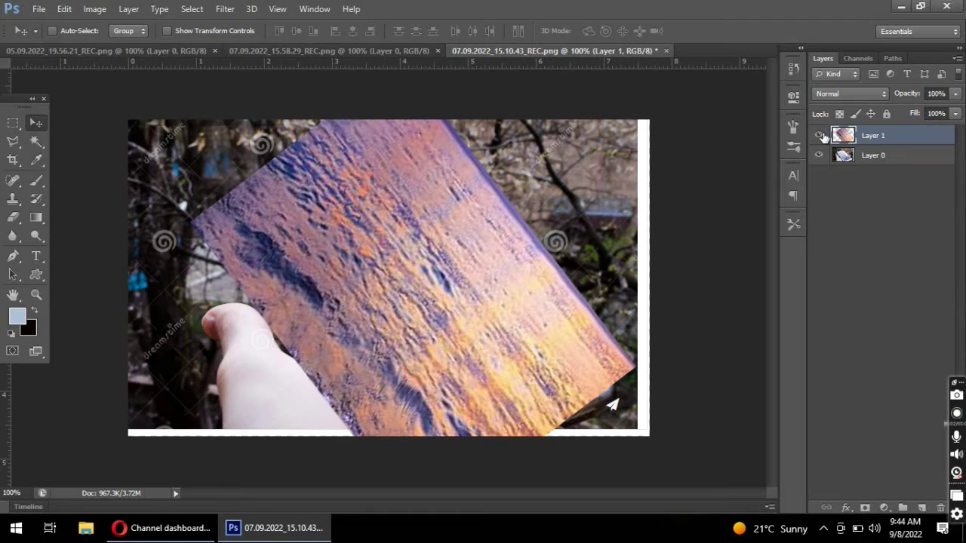
With the sea layer hidden, trace the phone screen's four corners using the Polygonal Lasso, then reshow it.
click(818, 137)
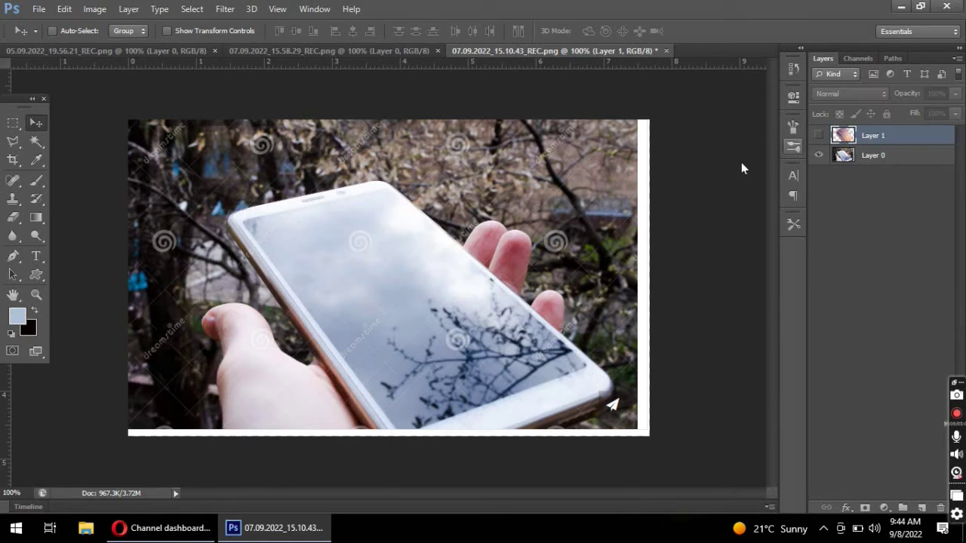
click(15, 146)
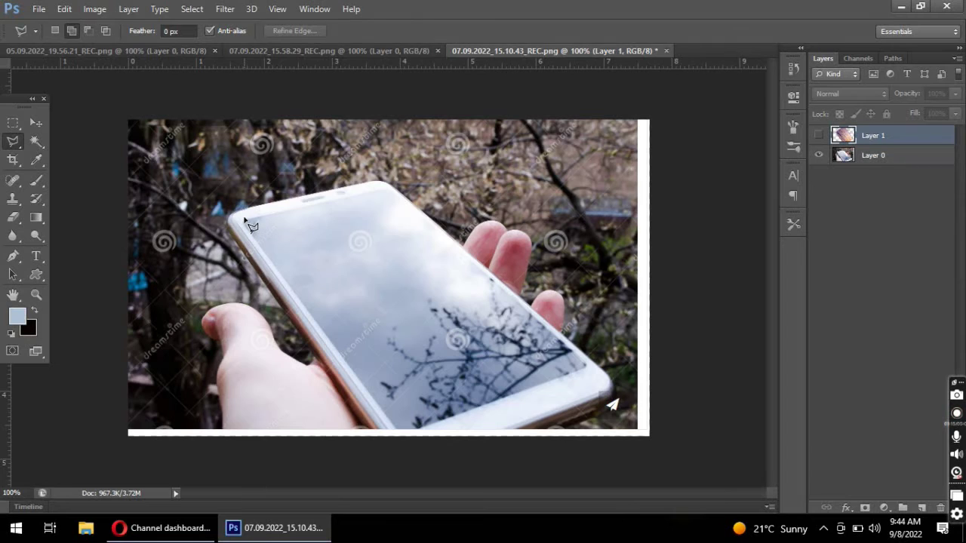
click(244, 219)
click(386, 182)
key(BackSpace)
click(391, 190)
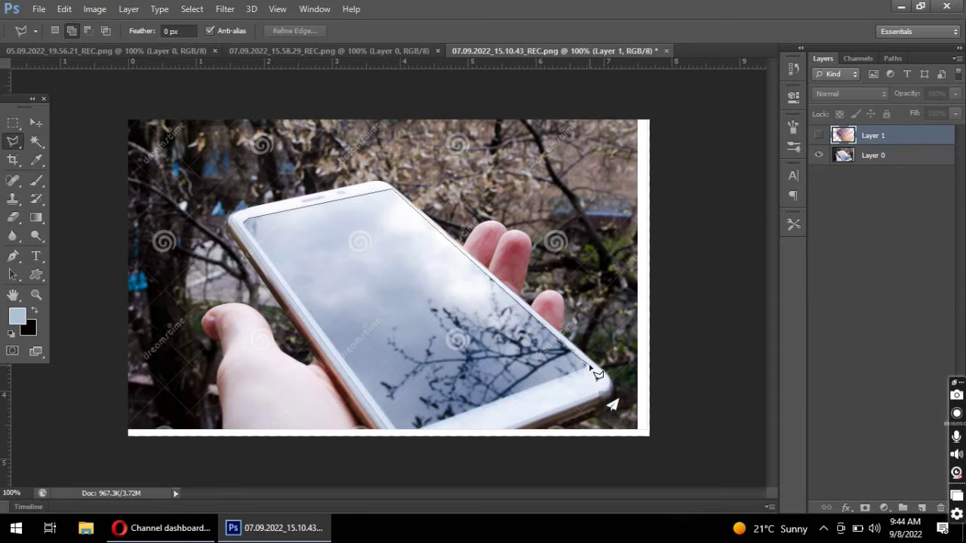
click(591, 369)
click(403, 430)
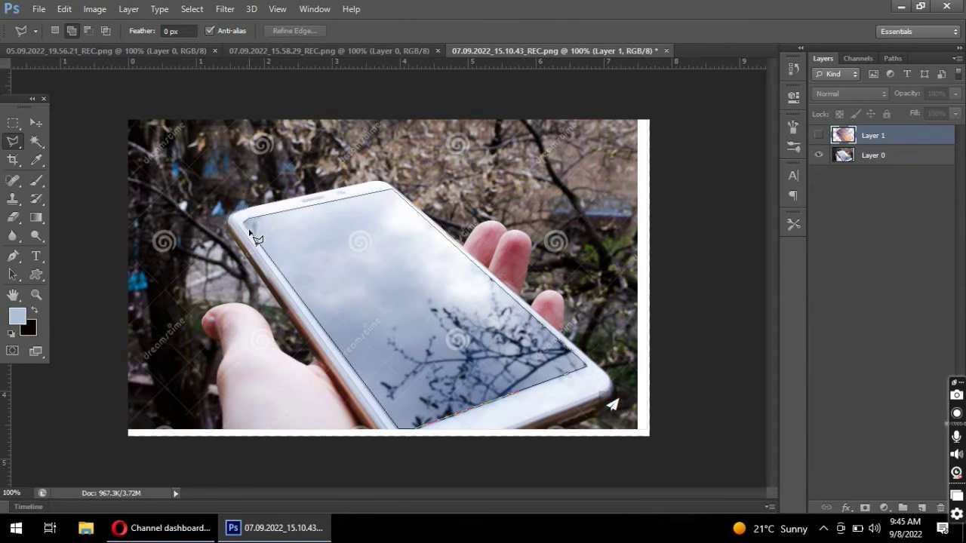
click(251, 234)
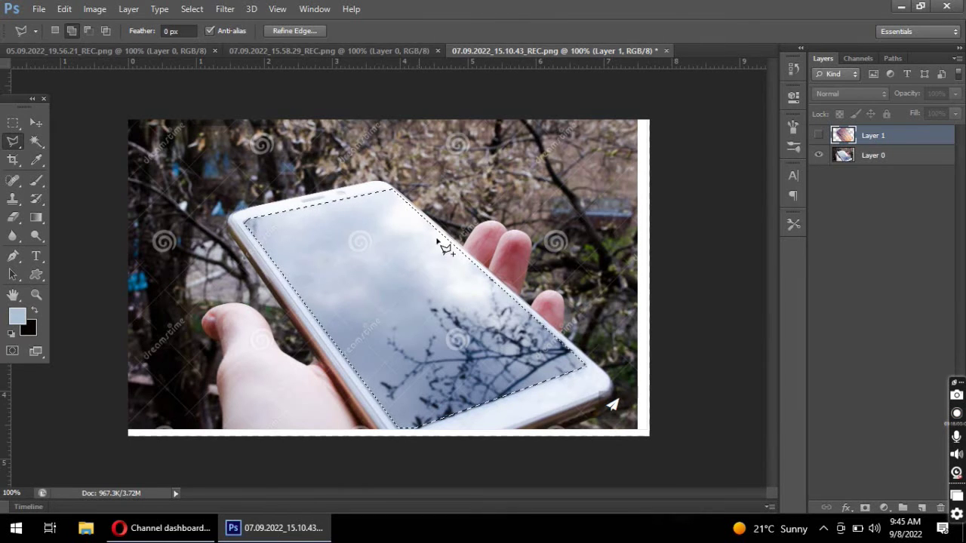
click(42, 121)
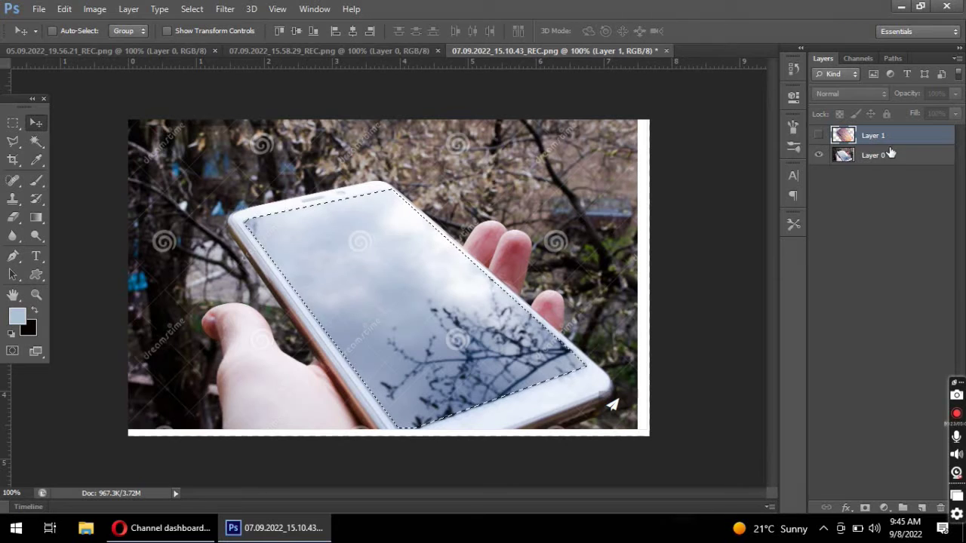
click(819, 135)
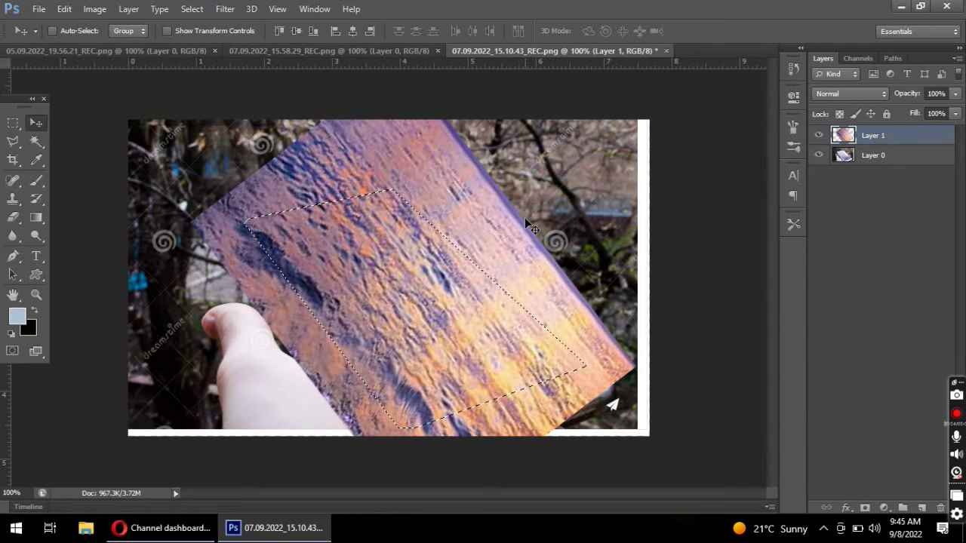
Invert the selection, delete the sea outside the screen, deselect, and switch to the swimmer document.
key(ctrl+shift+i)
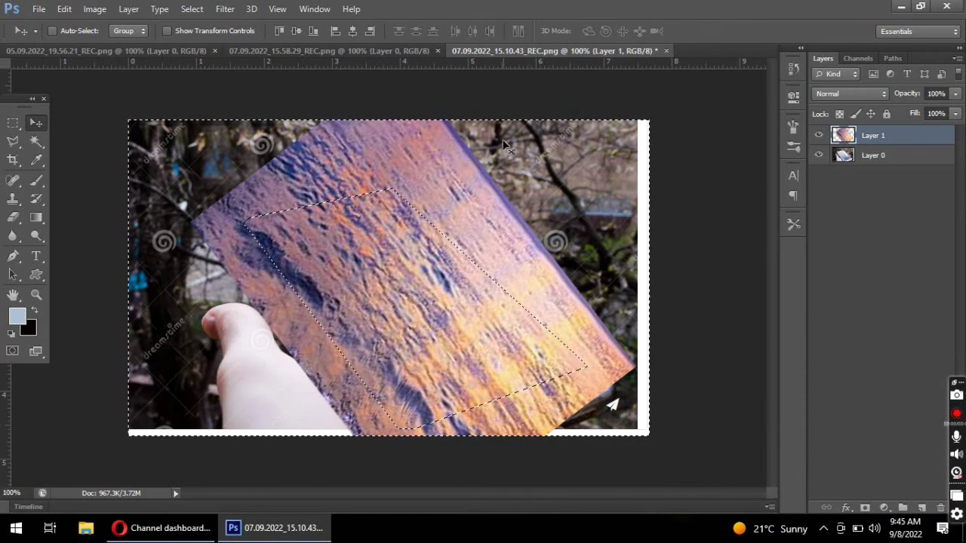
key(Delete)
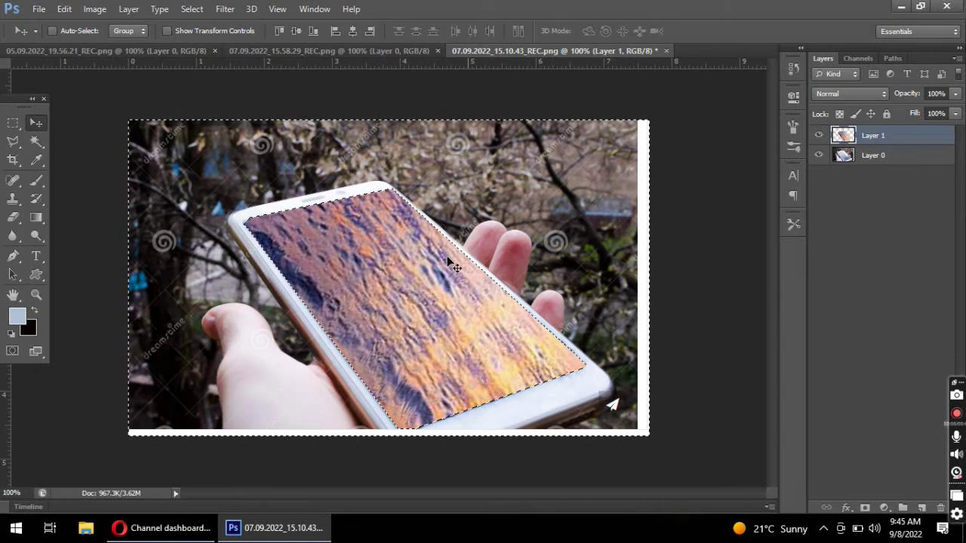
key(ctrl+d)
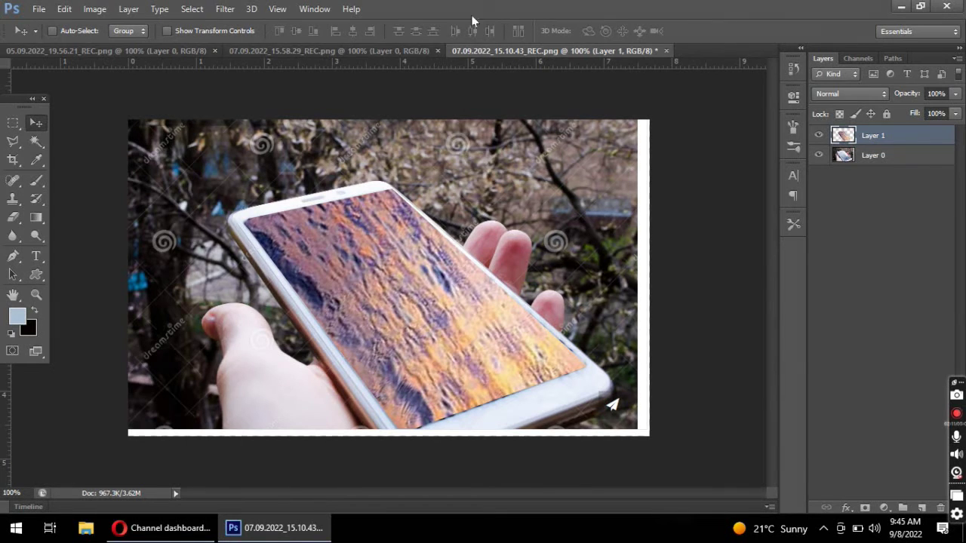
click(136, 51)
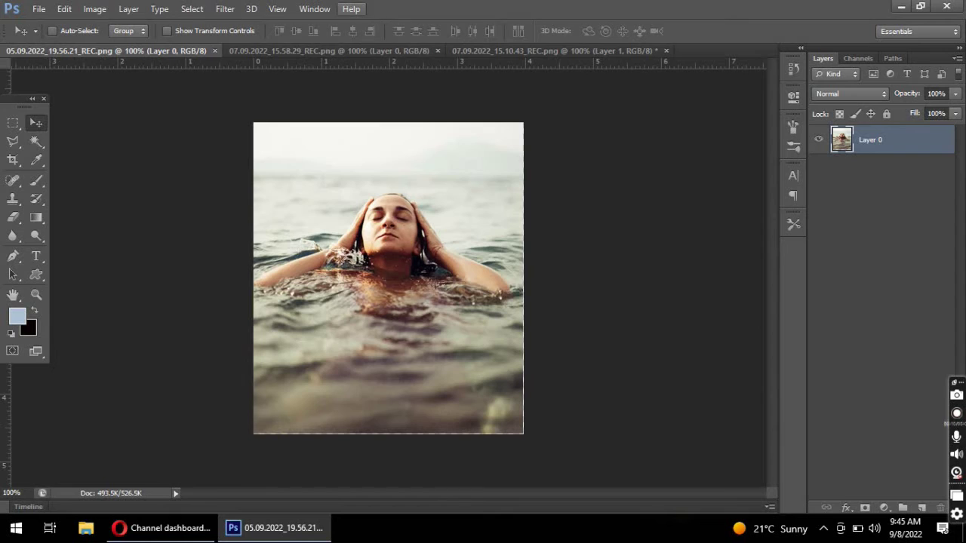
Quick-select the woman's head, raised arms and nearby water band, then bring up Refine Edge.
click(42, 144)
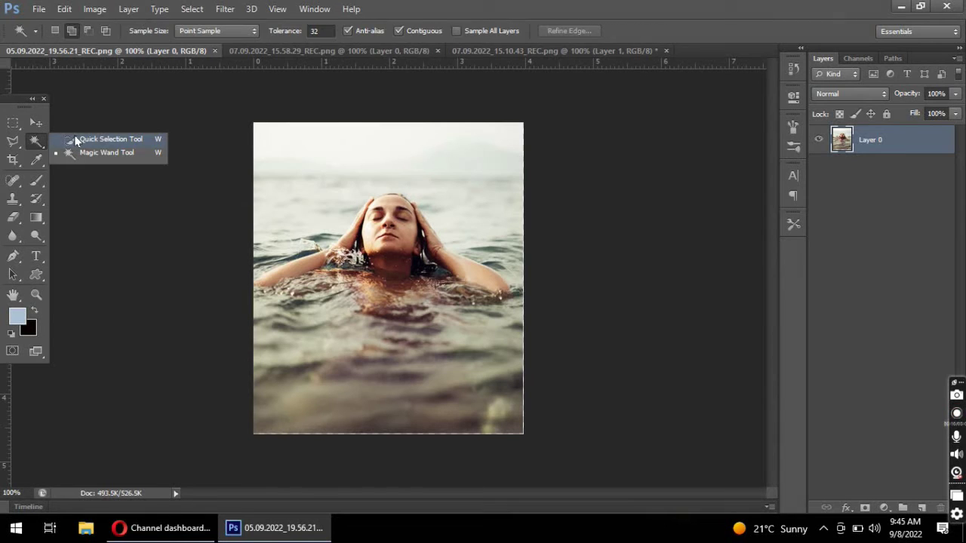
click(75, 141)
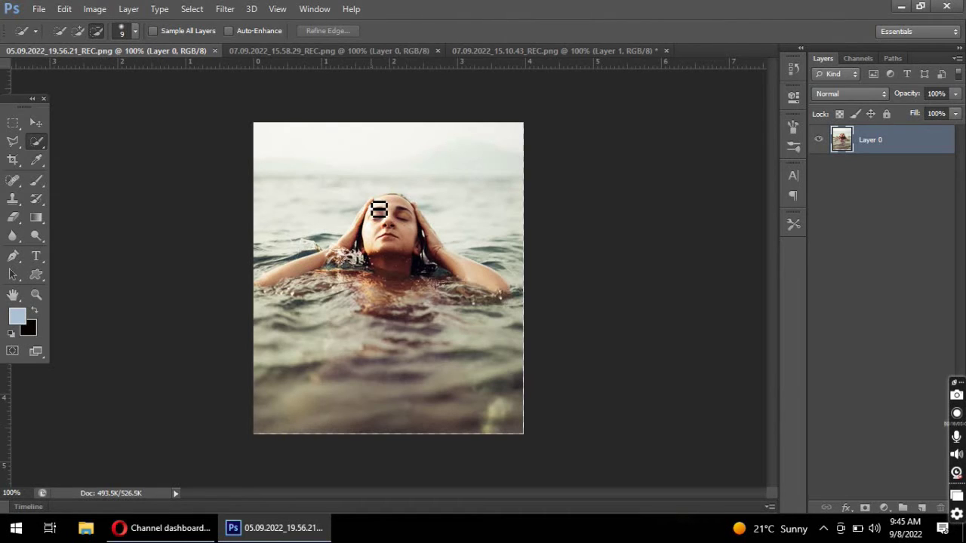
drag(378, 209, 257, 289)
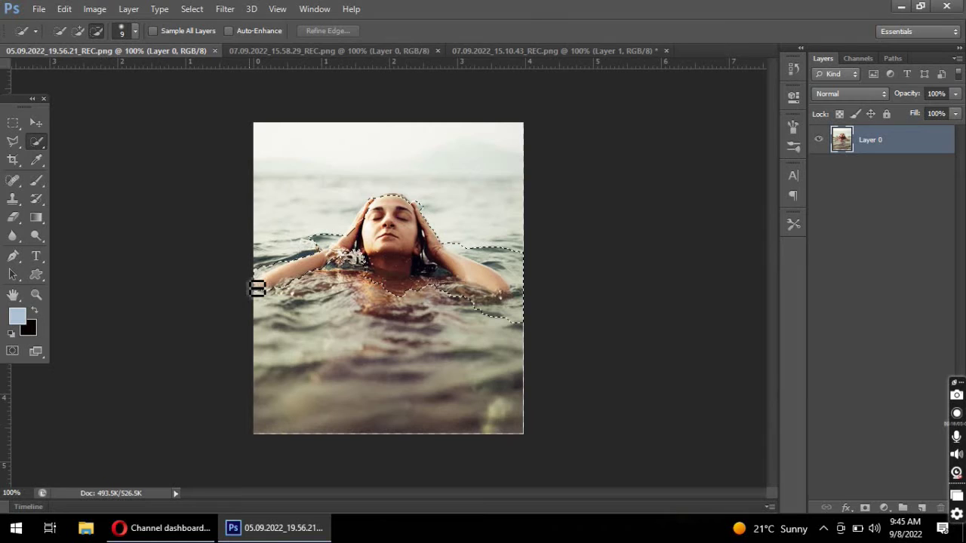
drag(257, 289, 332, 265)
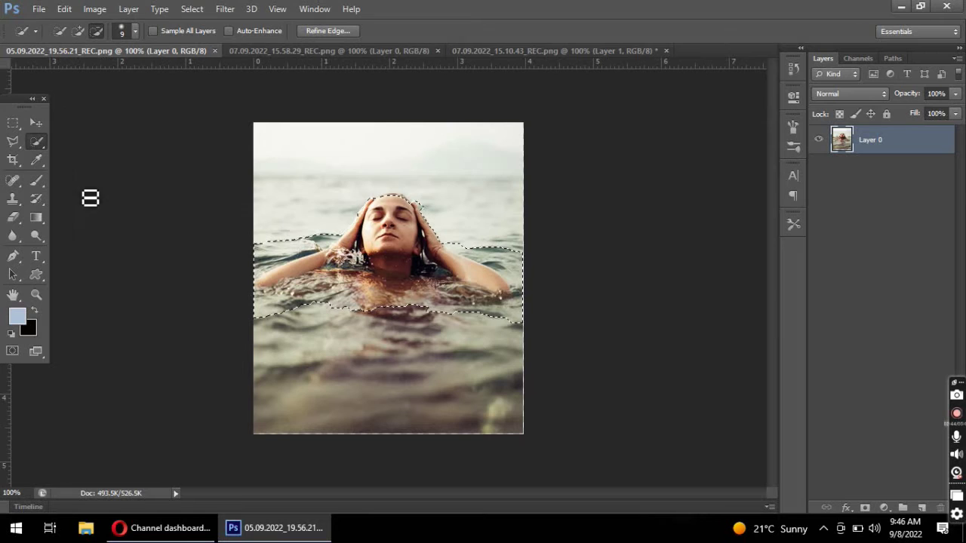
click(78, 32)
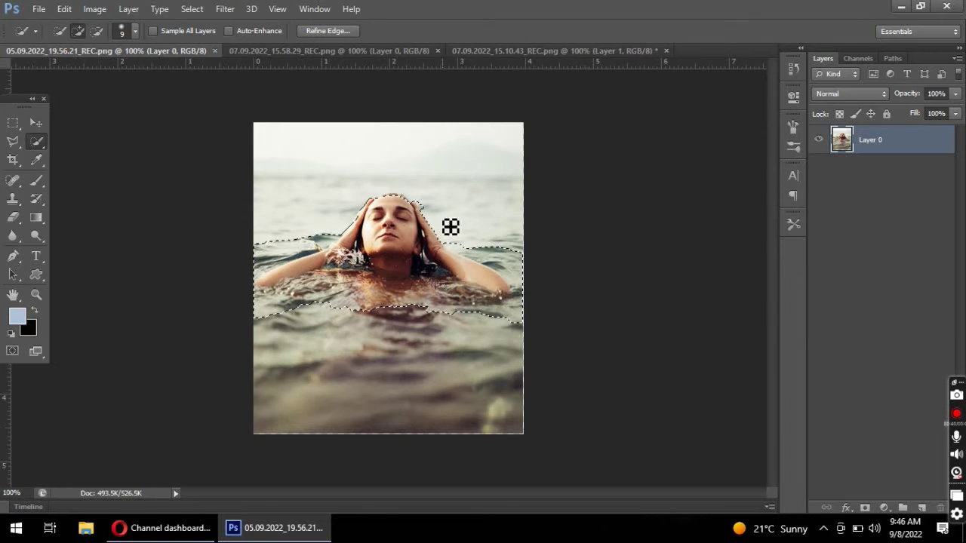
click(96, 31)
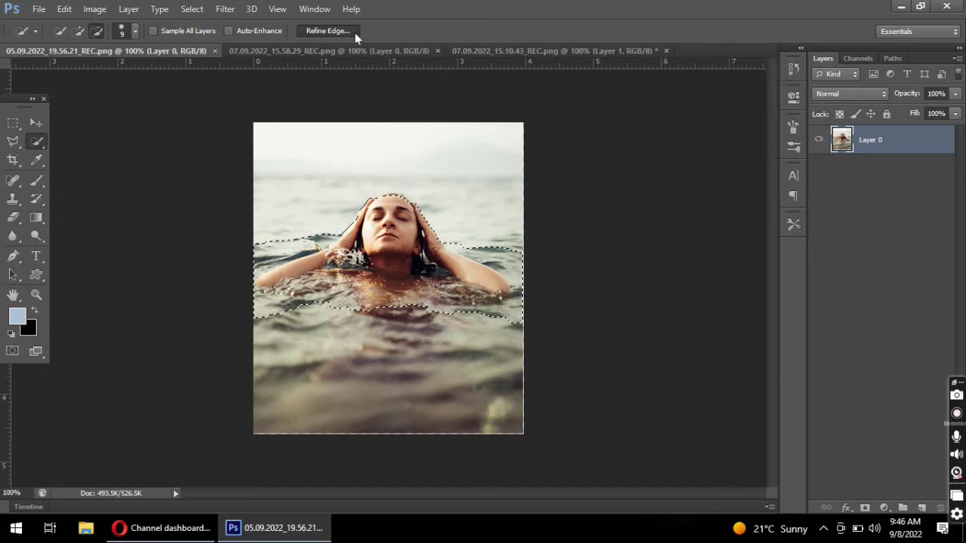
click(328, 31)
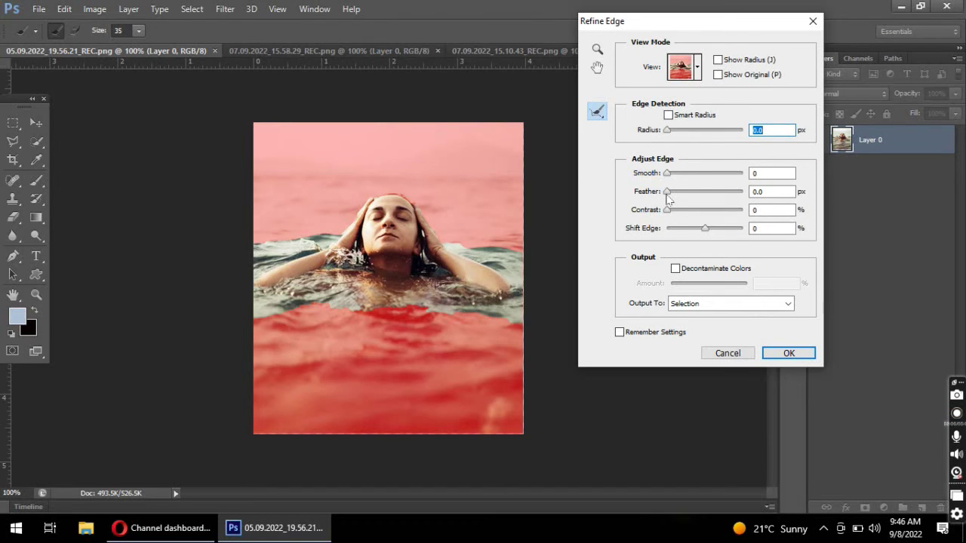
Set a 1.9 px feather, refine the edge beside the swimmer's head, and apply.
drag(667, 193, 674, 193)
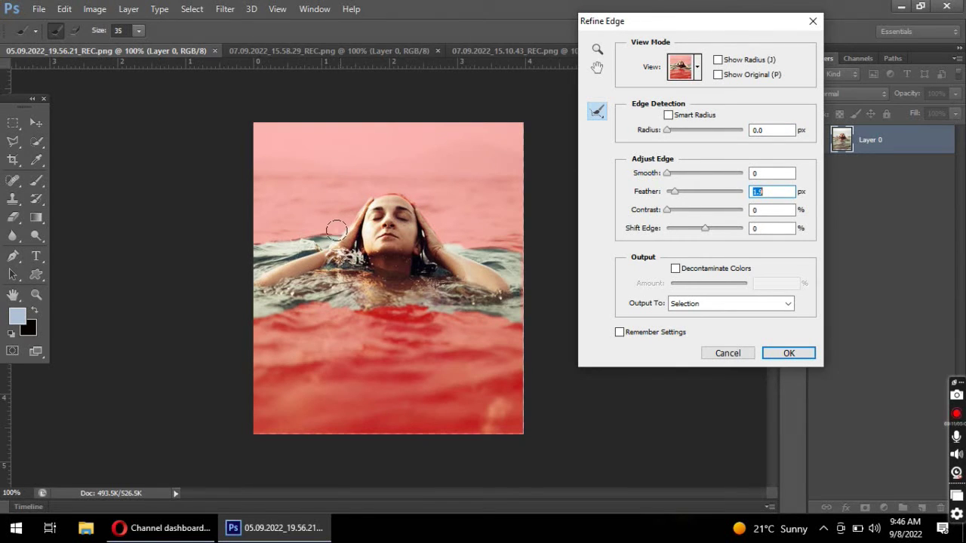
mouse_move(331, 231)
mouse_down()
mouse_move(374, 199)
mouse_move(441, 229)
mouse_up()
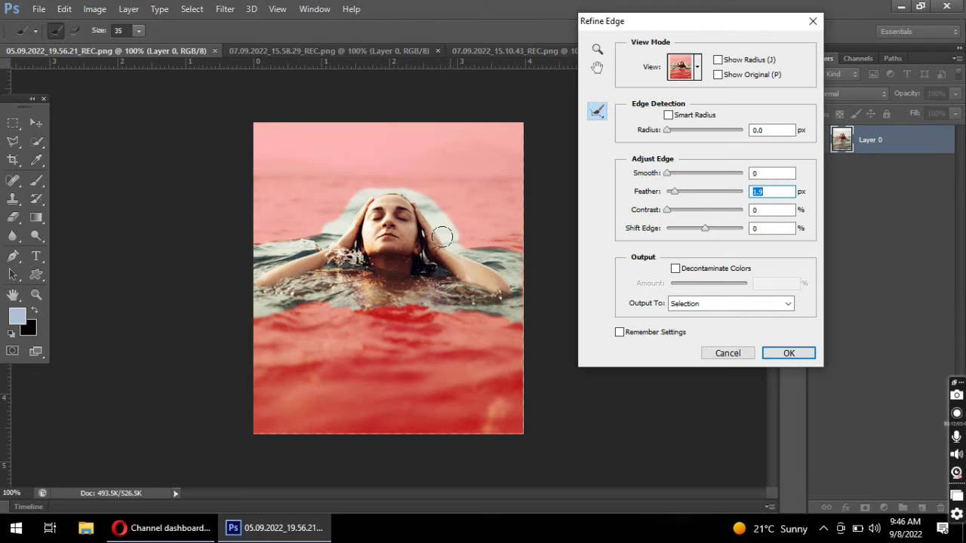
click(788, 354)
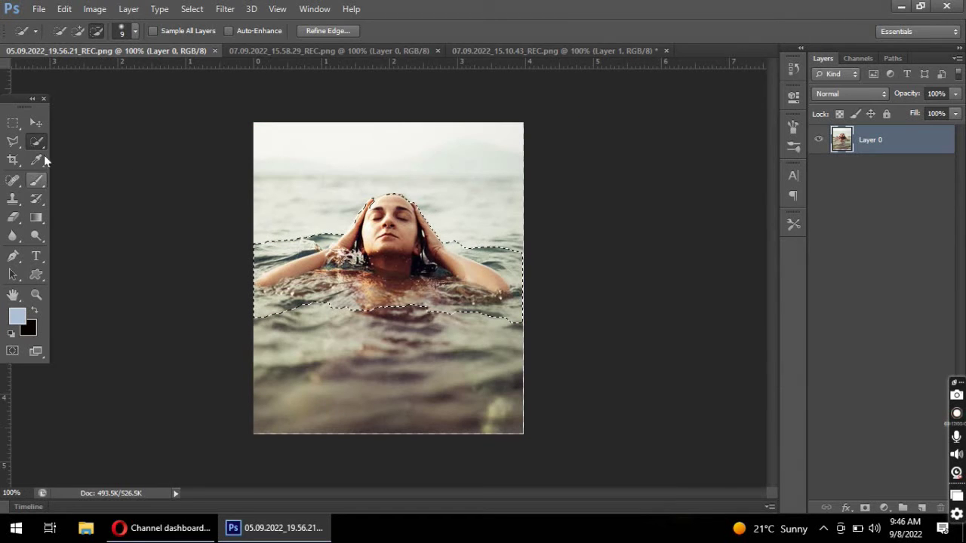
Drag the selected swimmer into the phone document as Layer 2.
click(36, 122)
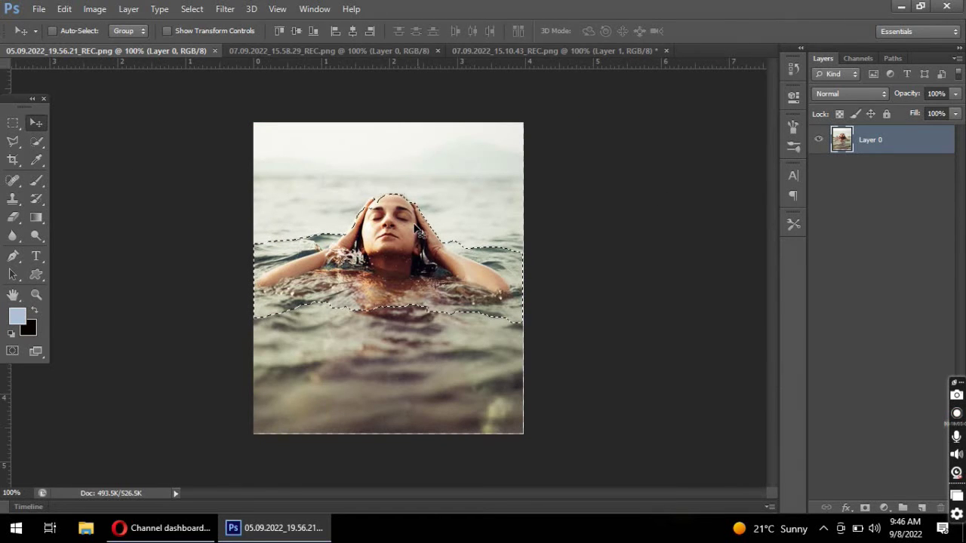
mouse_move(398, 258)
mouse_down()
mouse_move(293, 188)
mouse_move(162, 75)
mouse_up()
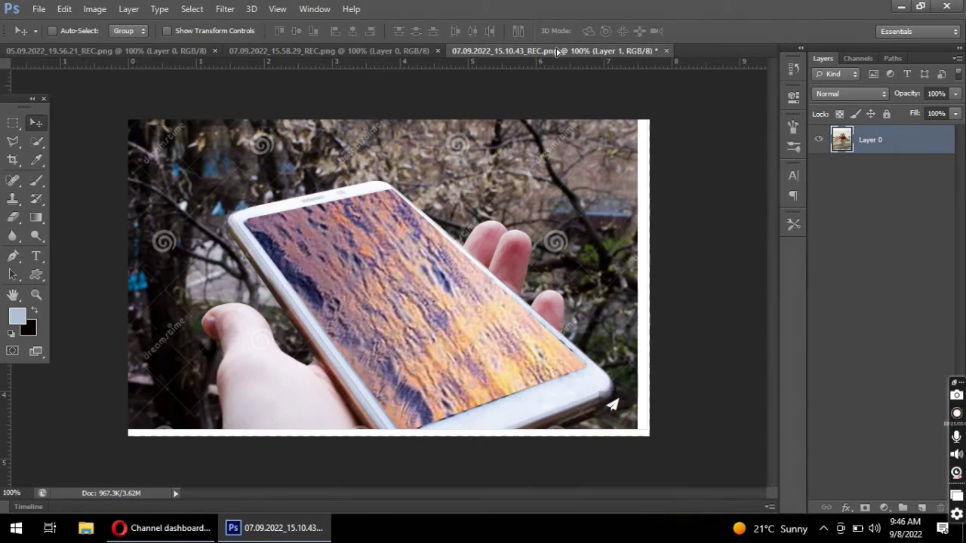
mouse_move(563, 56)
mouse_down()
mouse_move(455, 285)
mouse_move(489, 276)
mouse_up()
Rotate the swimmer to 55.47°, scale it to 80.64%, and position it on the phone screen.
key(ctrl+t)
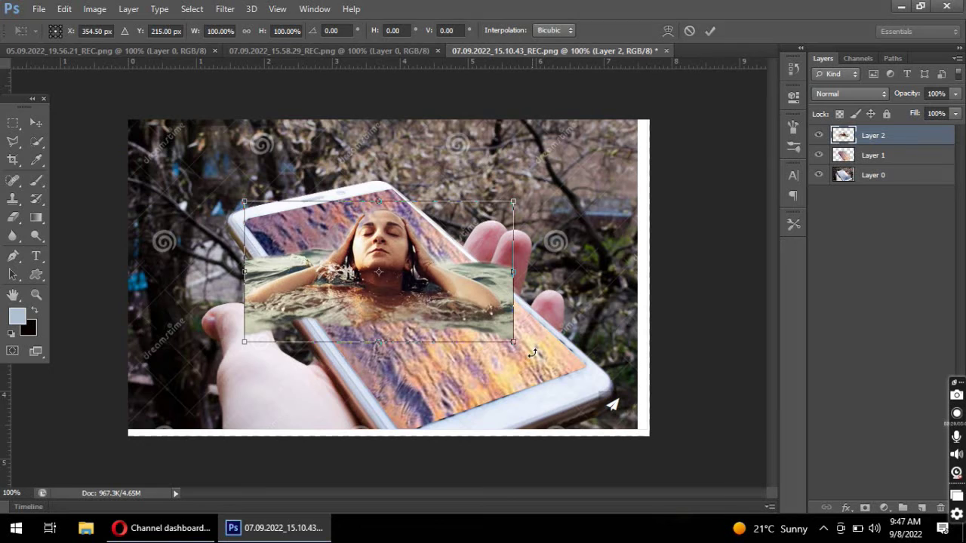
drag(533, 354, 497, 427)
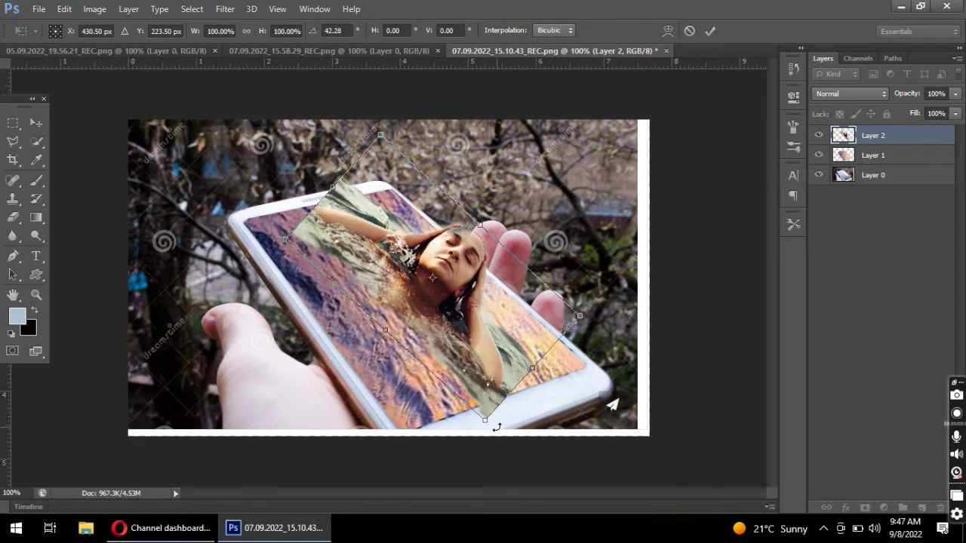
drag(496, 427, 453, 422)
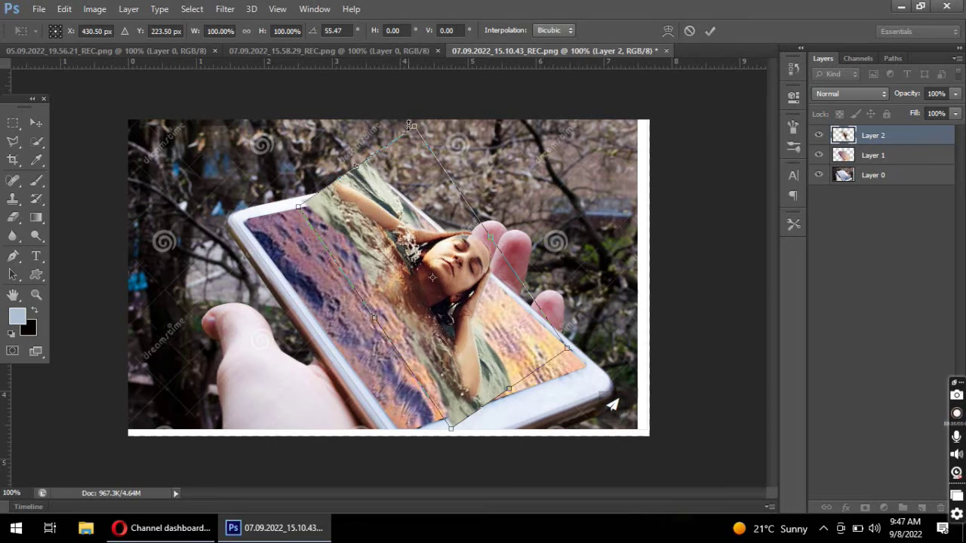
drag(409, 125, 421, 185)
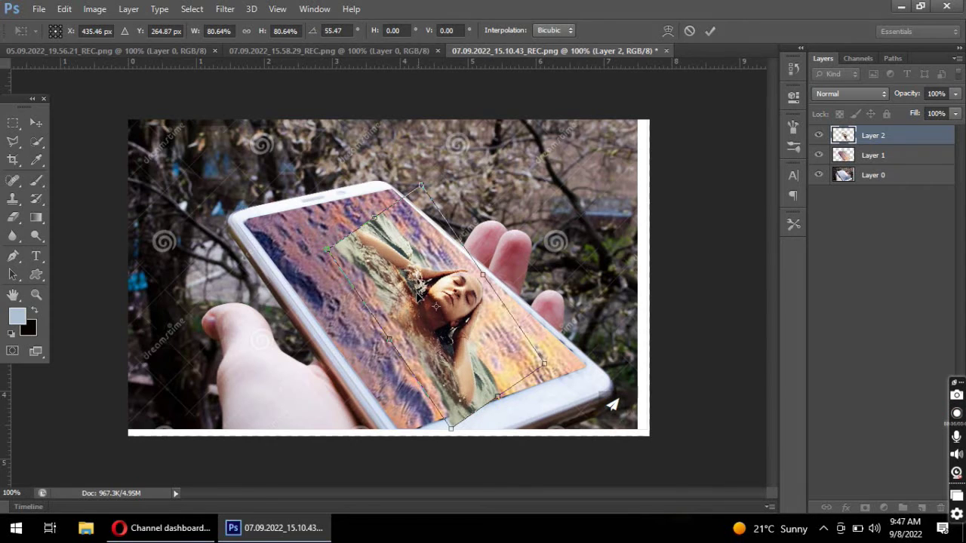
drag(415, 291, 401, 278)
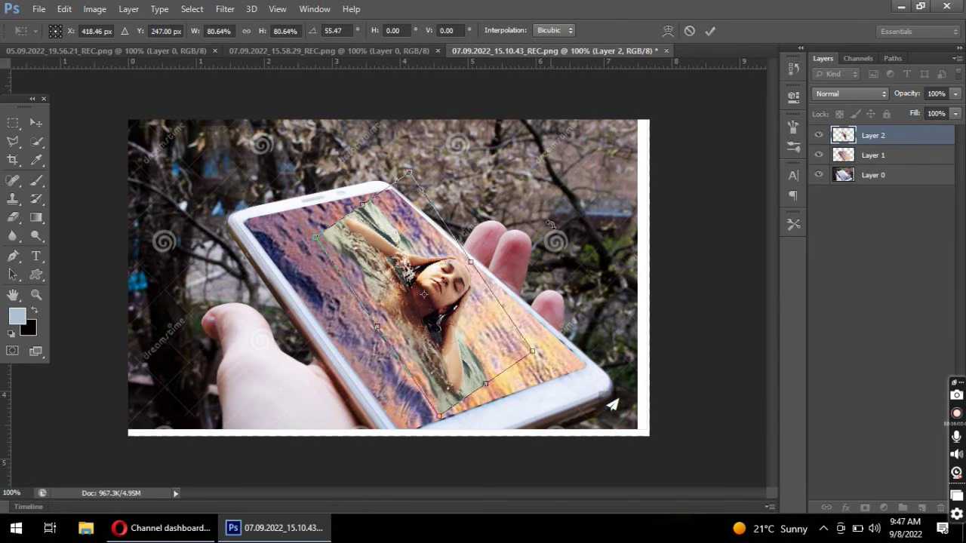
key(Return)
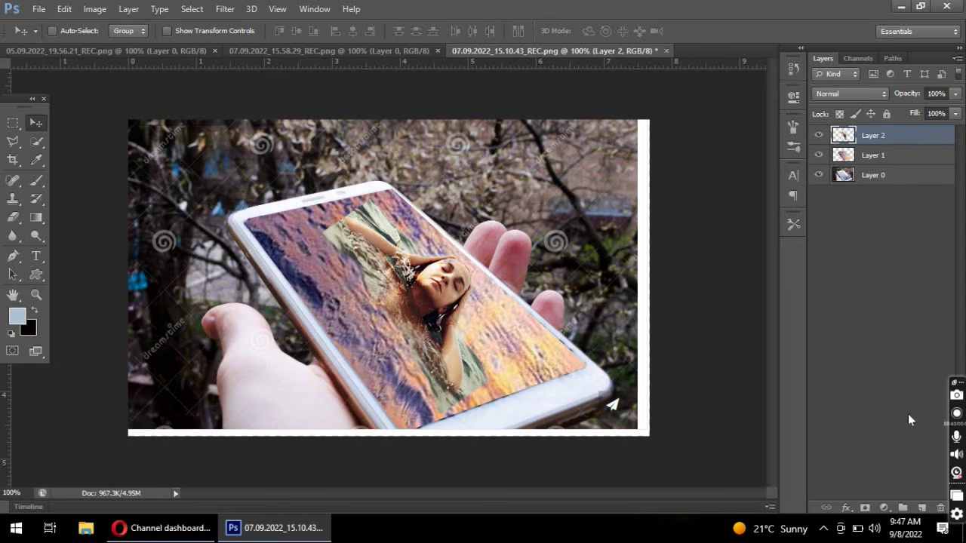
Add a layer mask to Layer 2 and set black as the brush painting colour.
click(865, 508)
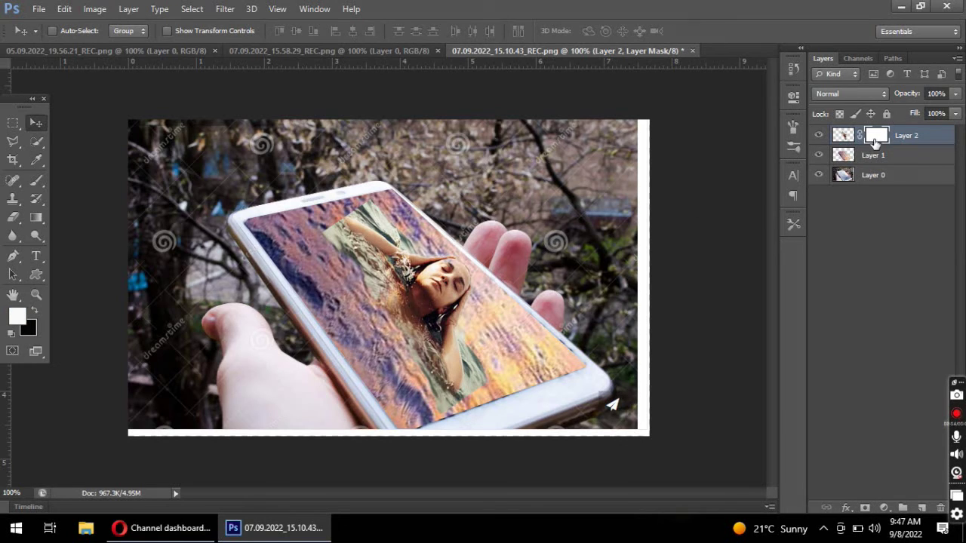
click(35, 312)
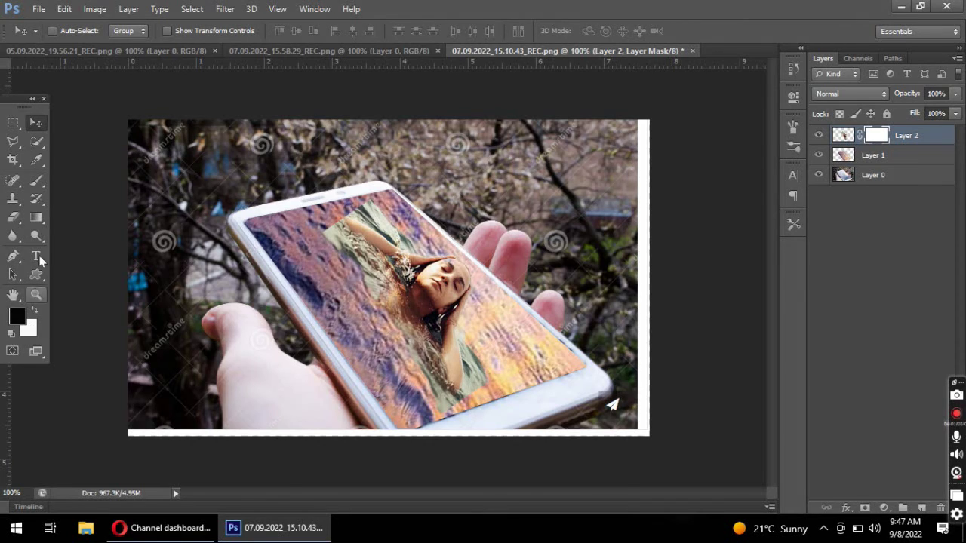
click(36, 181)
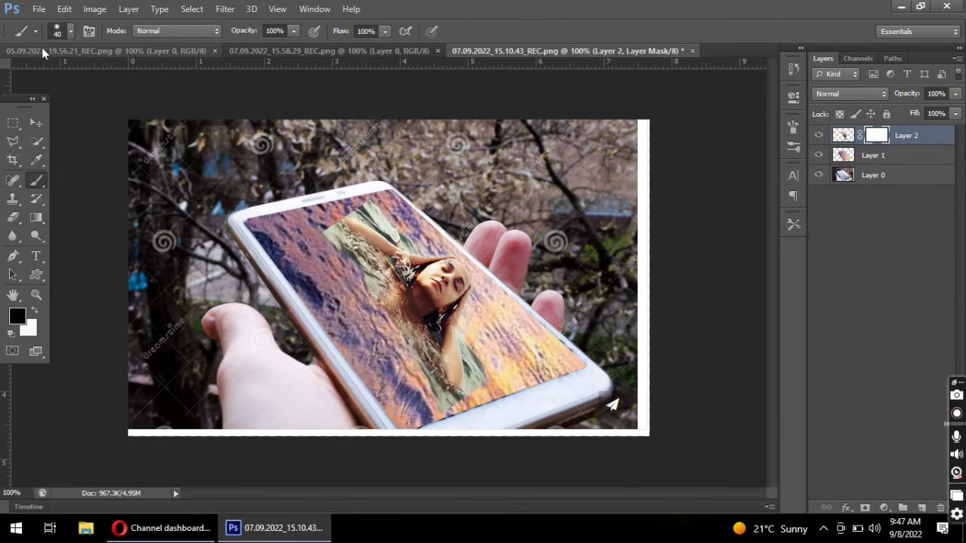
Set the brush to 12% hardness, 52% opacity and 49% flow.
click(70, 31)
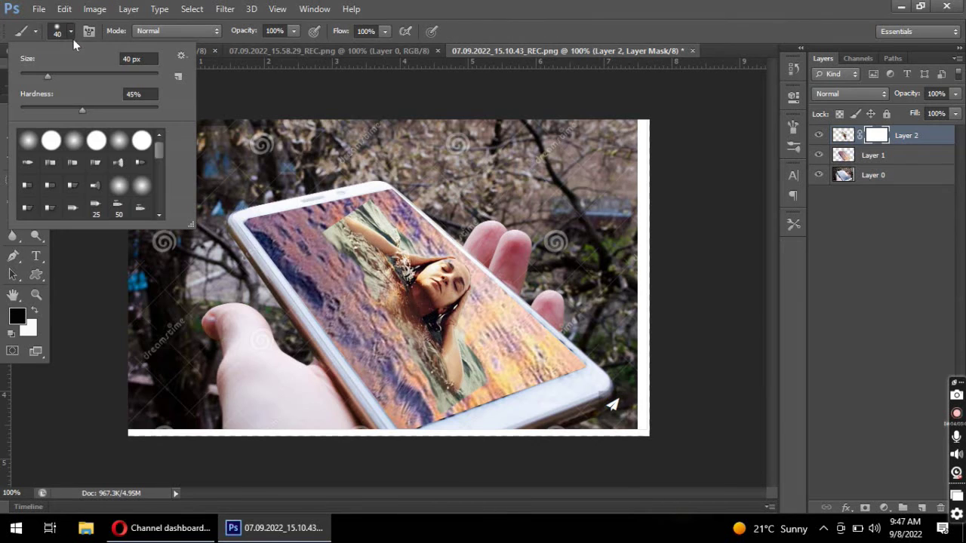
click(83, 110)
drag(83, 110, 38, 110)
click(294, 31)
drag(295, 47, 243, 47)
click(259, 47)
click(385, 31)
click(349, 46)
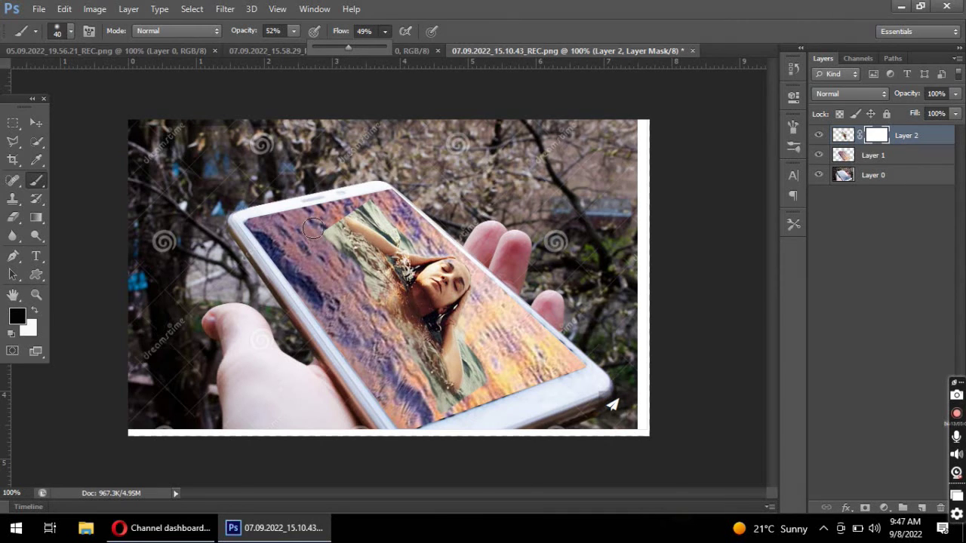
click(340, 252)
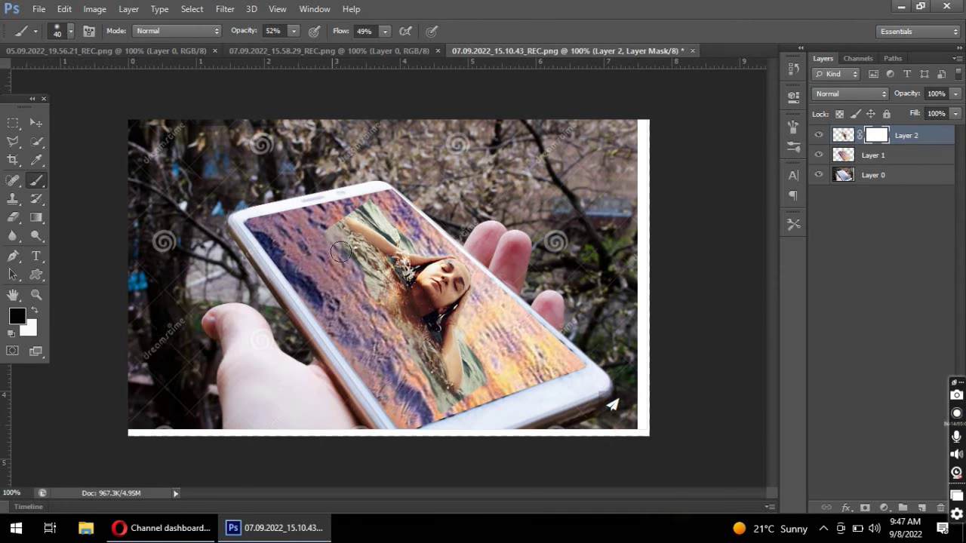
Paint black on Layer 2's mask over the swimmer's left edge, lower hair and green patch above her arm.
mouse_move(340, 251)
mouse_down()
mouse_move(335, 243)
mouse_move(415, 360)
mouse_up()
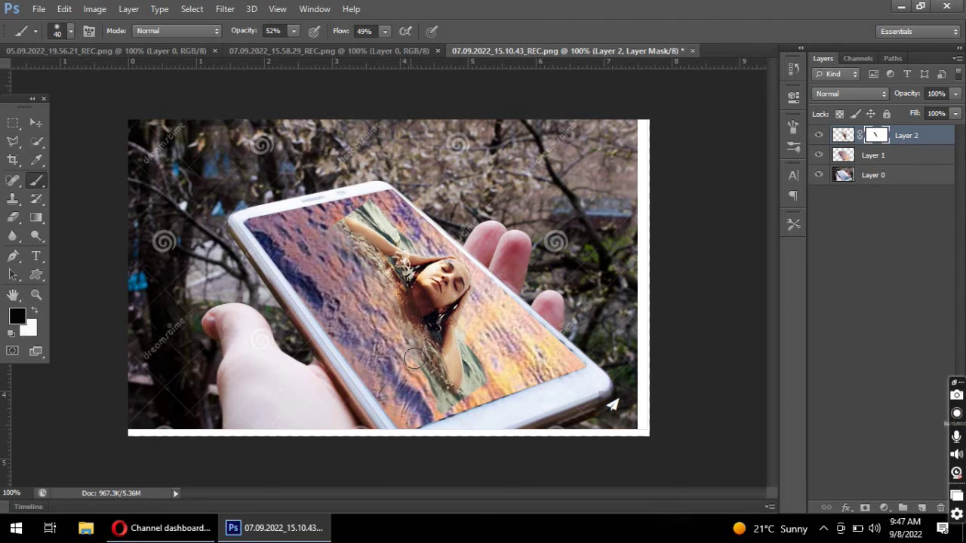
mouse_move(415, 360)
mouse_down()
mouse_move(434, 396)
mouse_move(459, 403)
mouse_up()
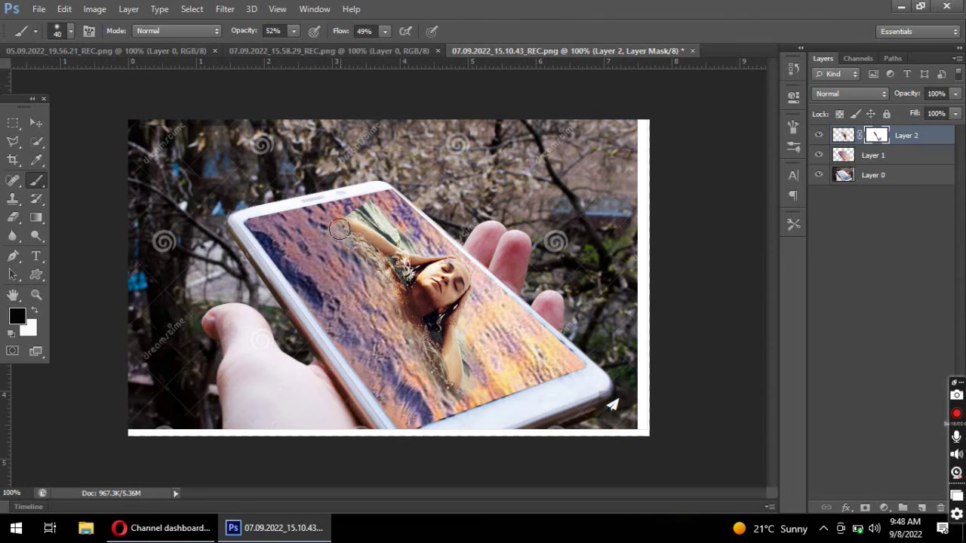
mouse_move(339, 229)
mouse_down()
mouse_move(378, 221)
mouse_move(397, 239)
mouse_up()
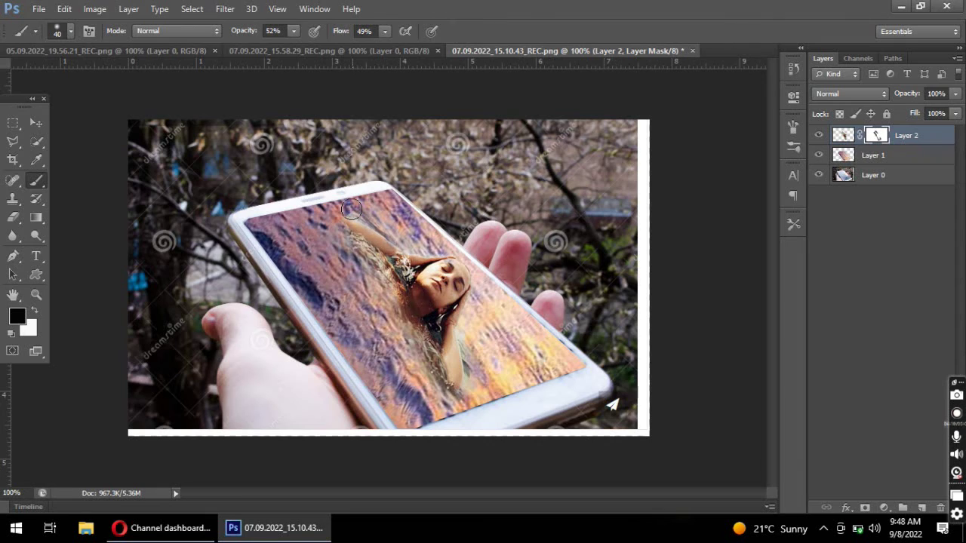